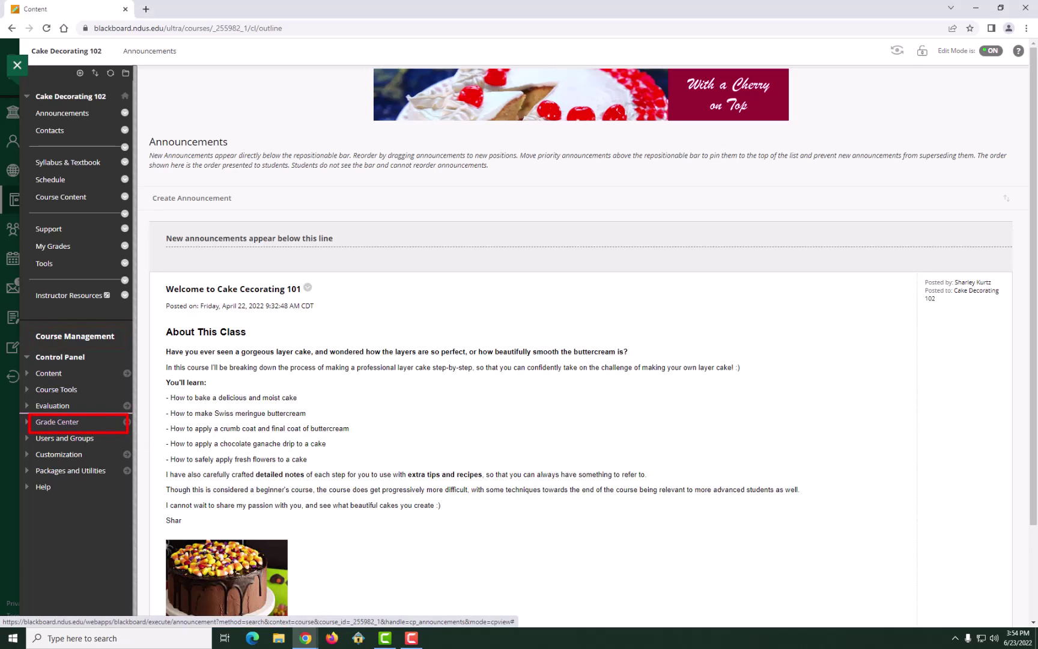
- Open the grading periods from the Full Grade Center and submit the First 6 weeks period with its date range and column association
left_click(57, 421)
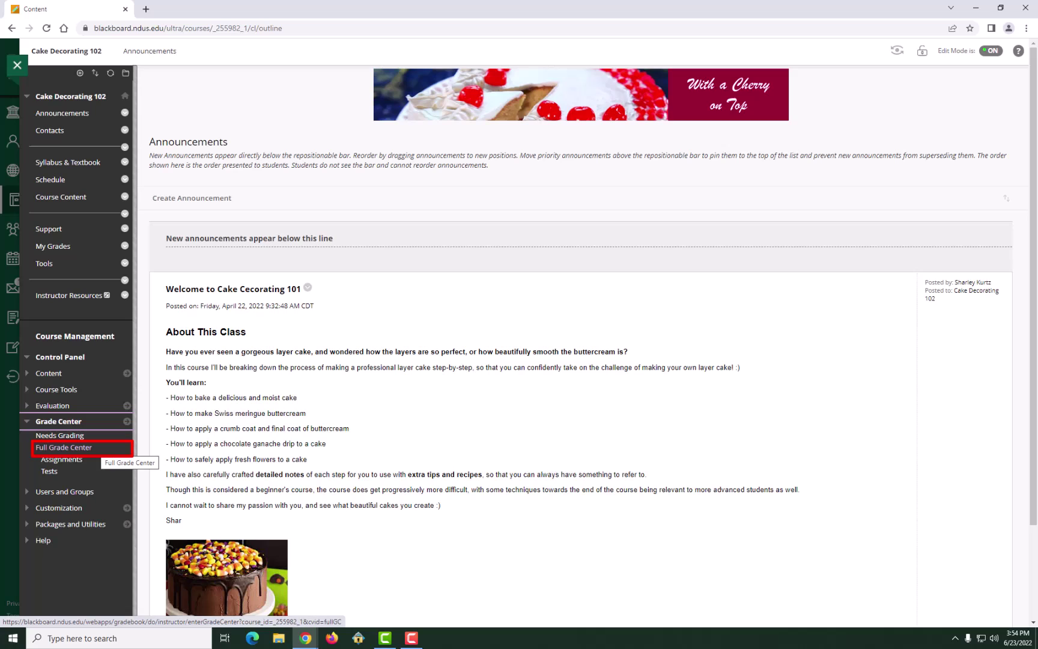
left_click(96, 448)
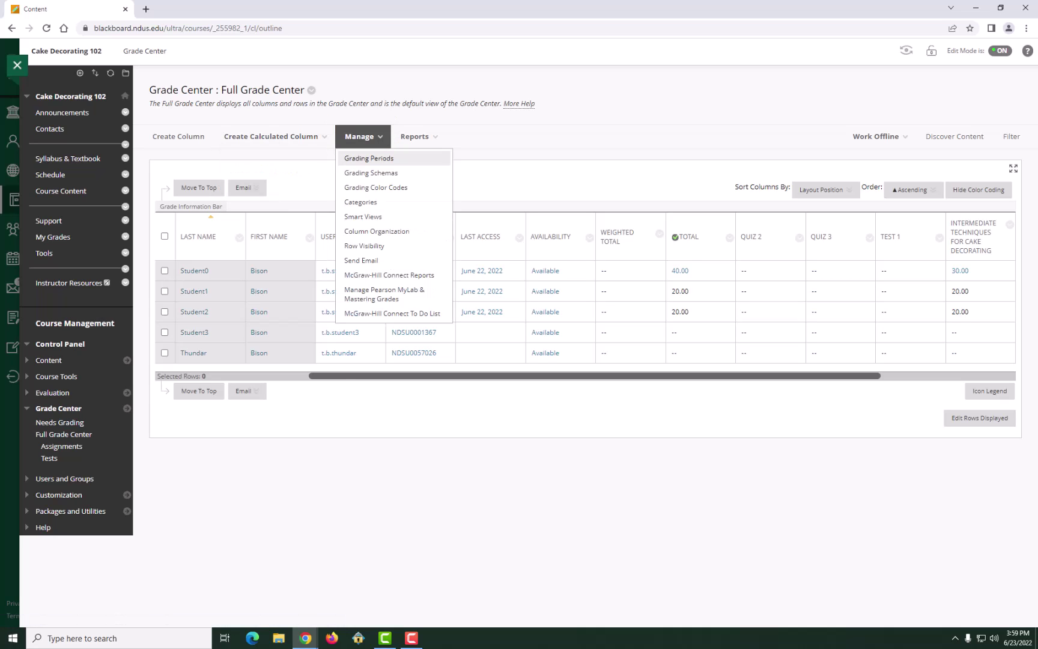
left_click(369, 158)
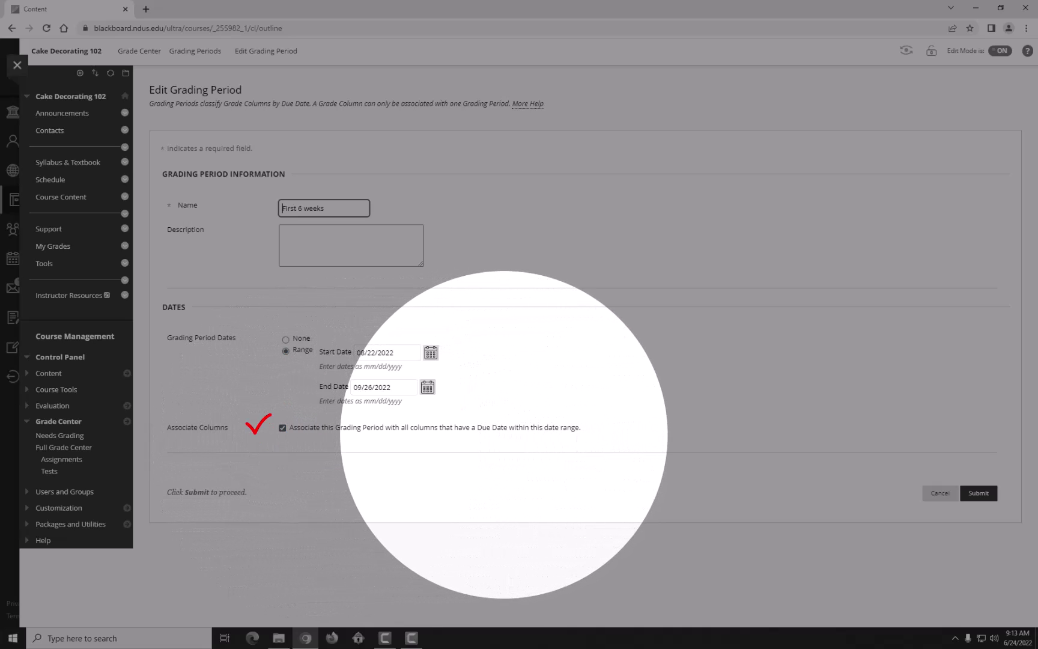
left_click(977, 493)
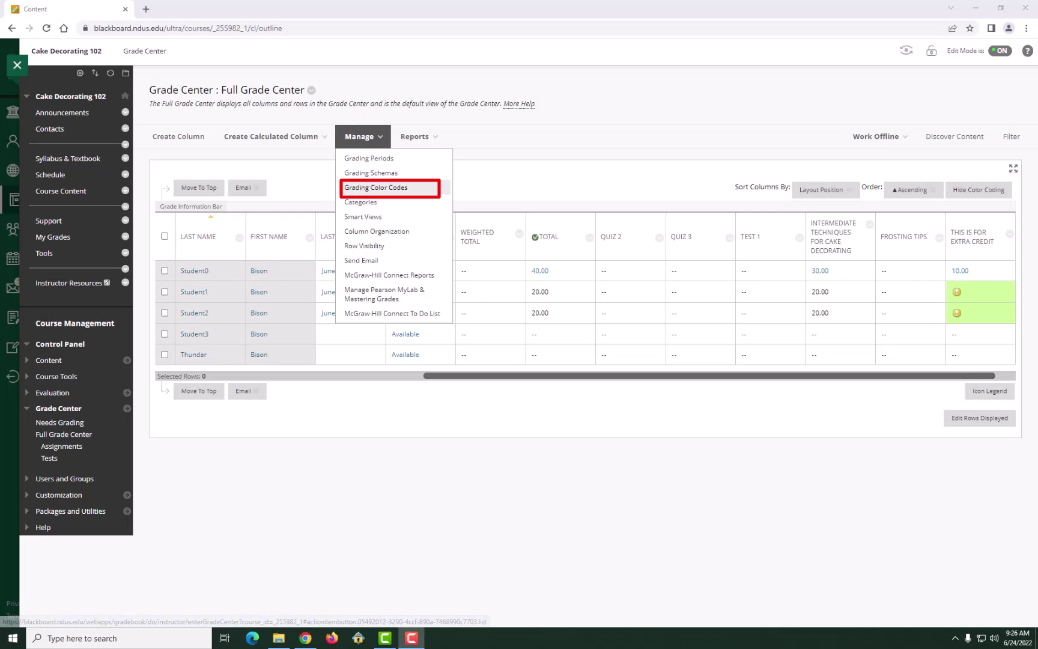
- Open the Grade Center's grading color codes and its grade categories for viewing
left_click(376, 187)
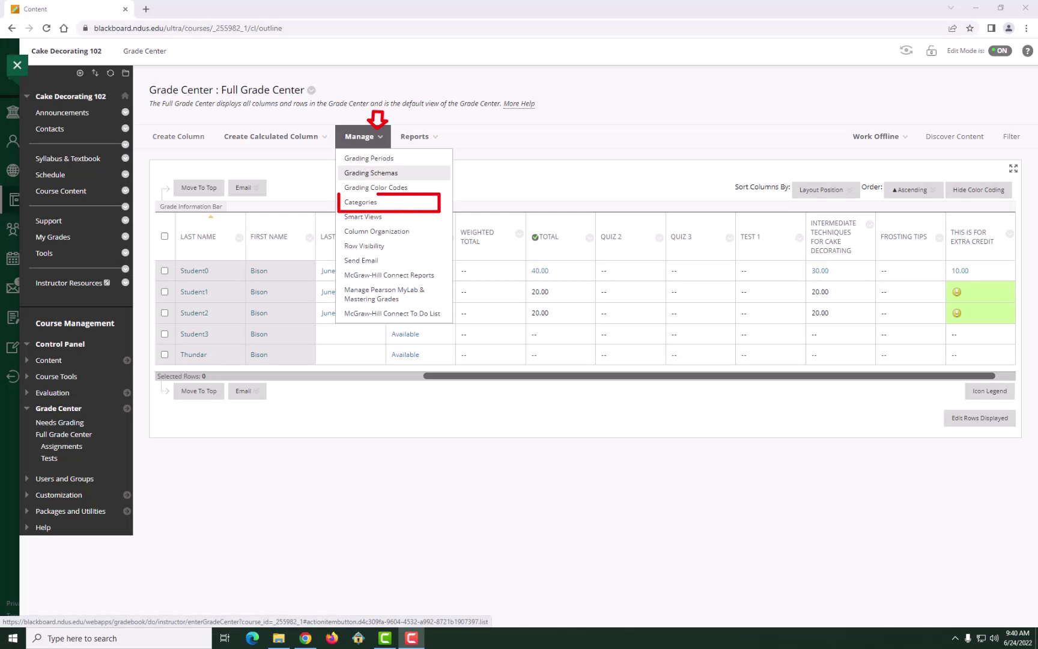
left_click(370, 202)
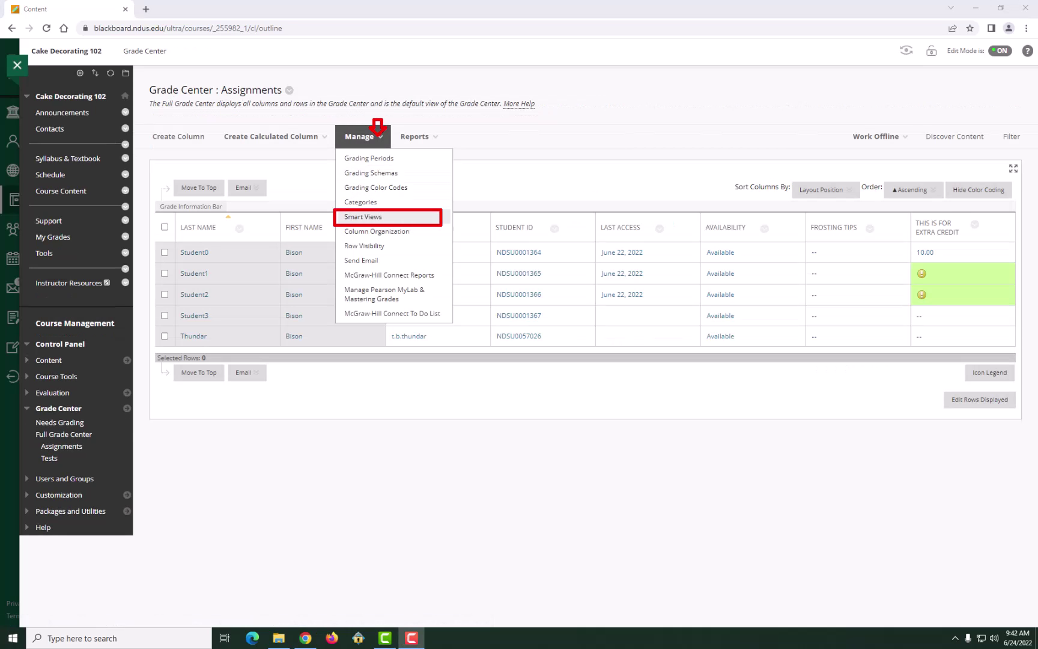
- Open the list of smart views and display the Assignments smart view
left_click(415, 212)
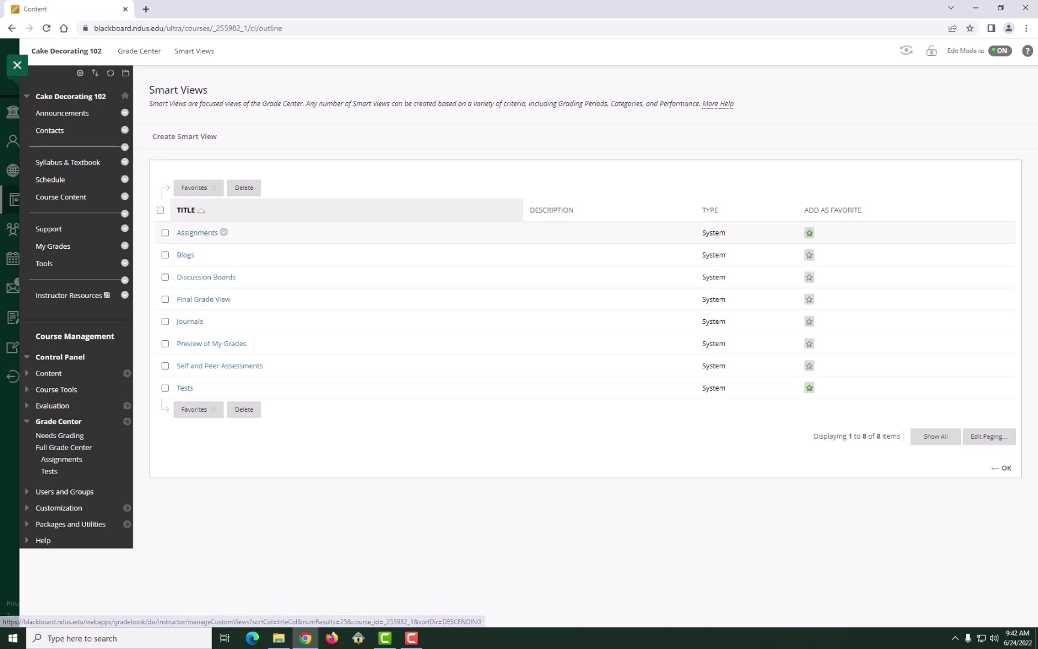
left_click(197, 233)
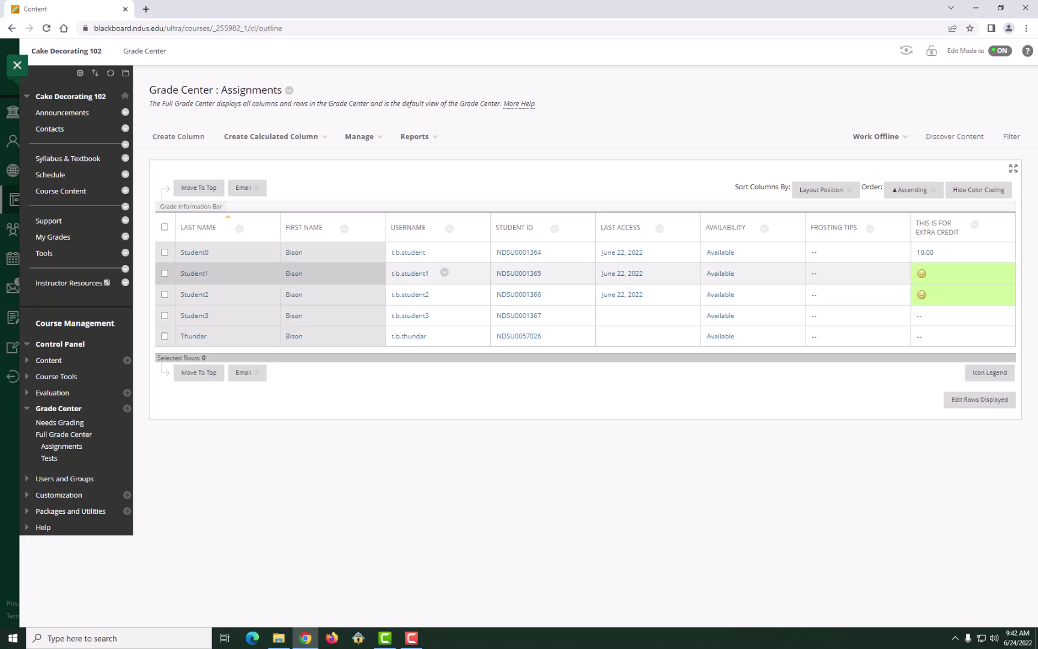
- Hide every student row except Student1 in the Grade Center's row visibility settings
left_click(359, 136)
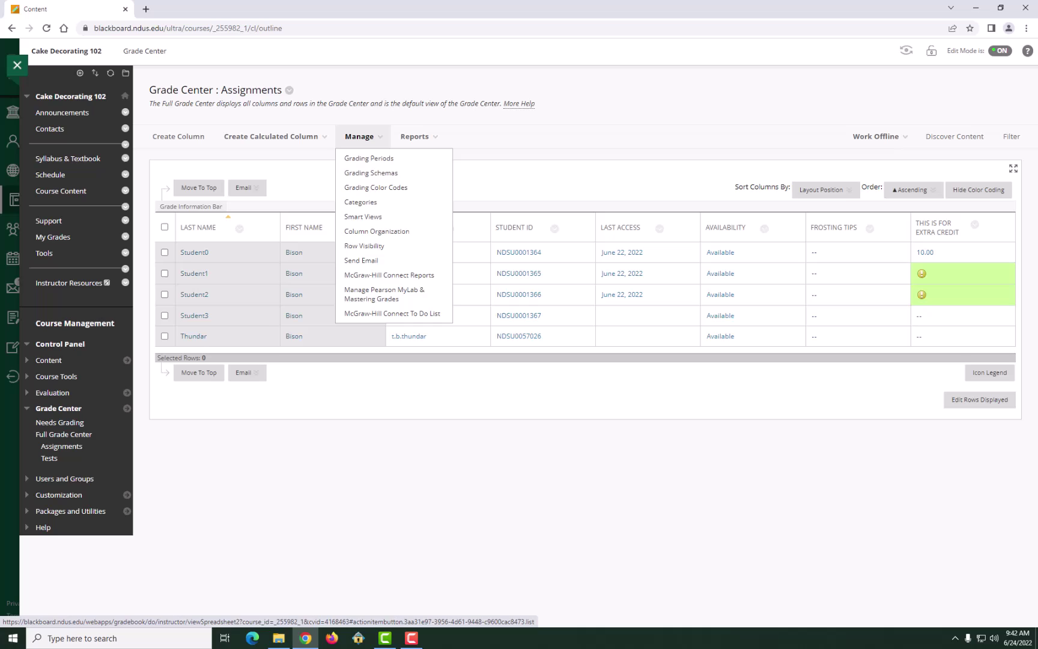
left_click(364, 246)
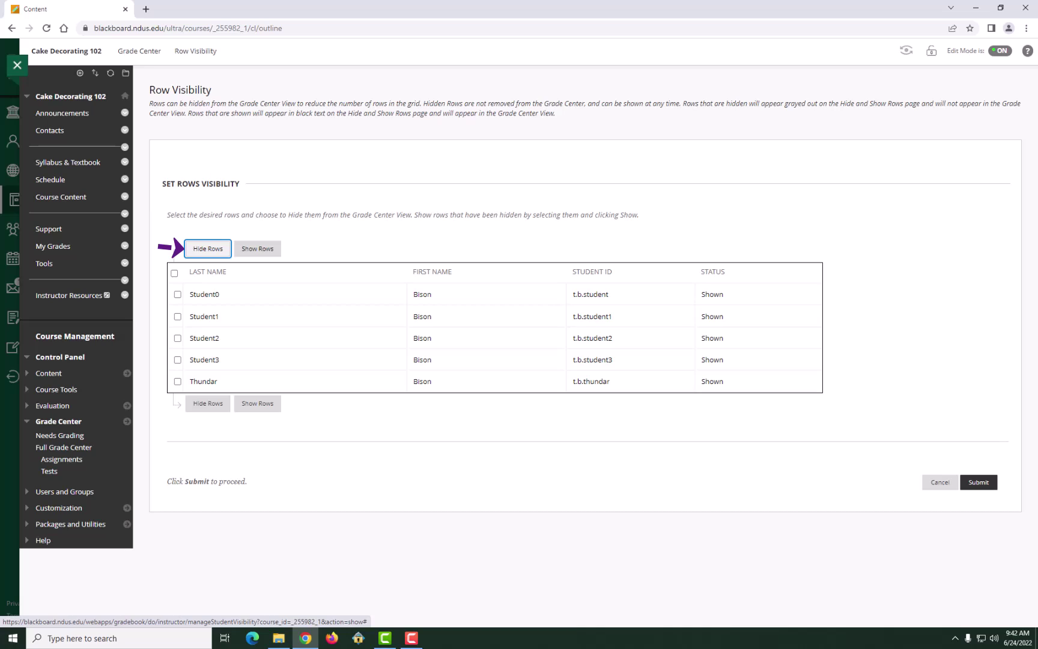
left_click(174, 273)
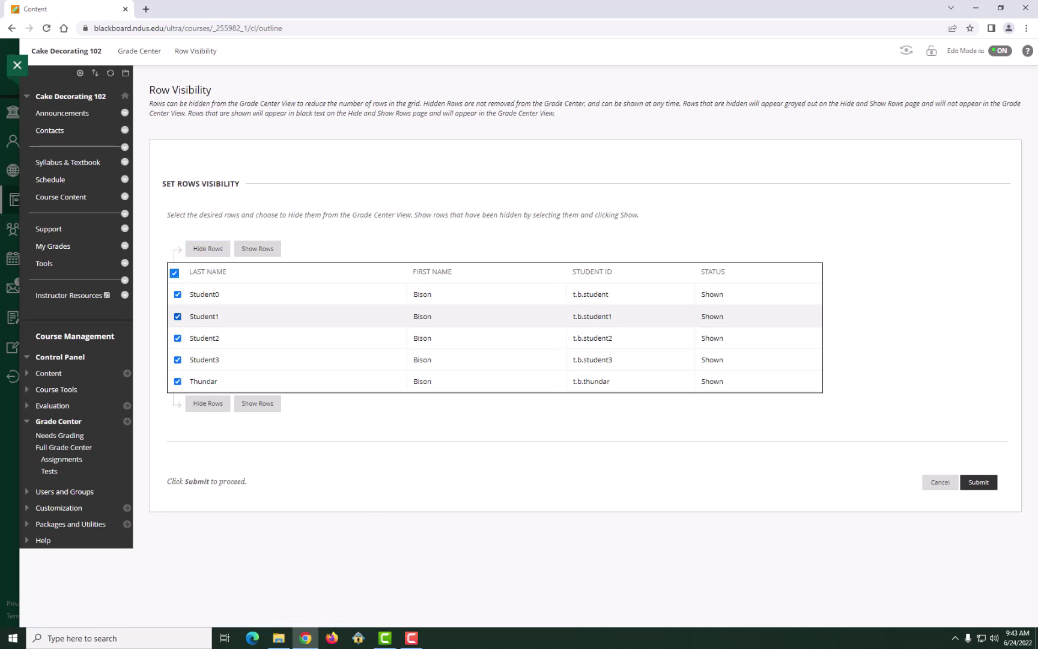
left_click(177, 316)
left_click(207, 248)
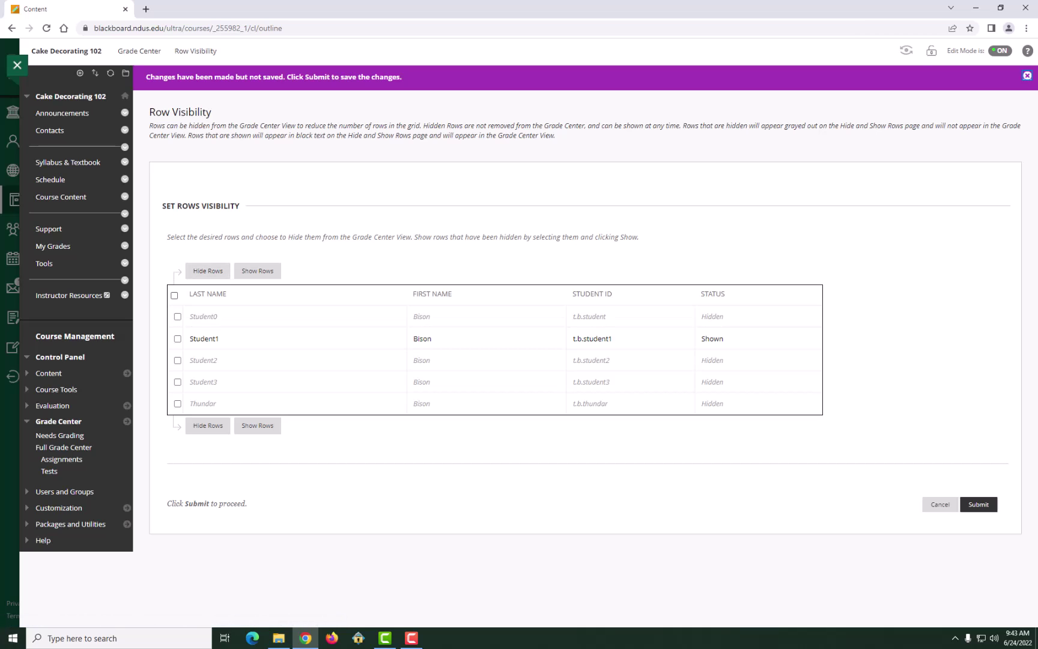
- Set all student rows back to shown in the row visibility settings
left_click(174, 295)
left_click(257, 271)
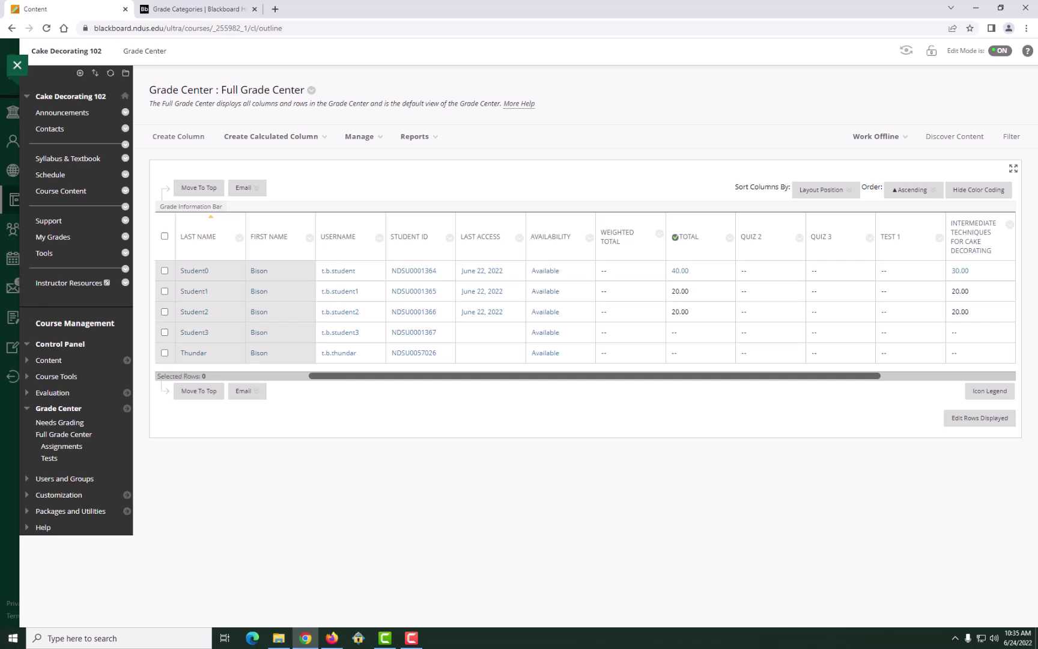
- Create a new Grade Center category named Quiz
left_click(379, 129)
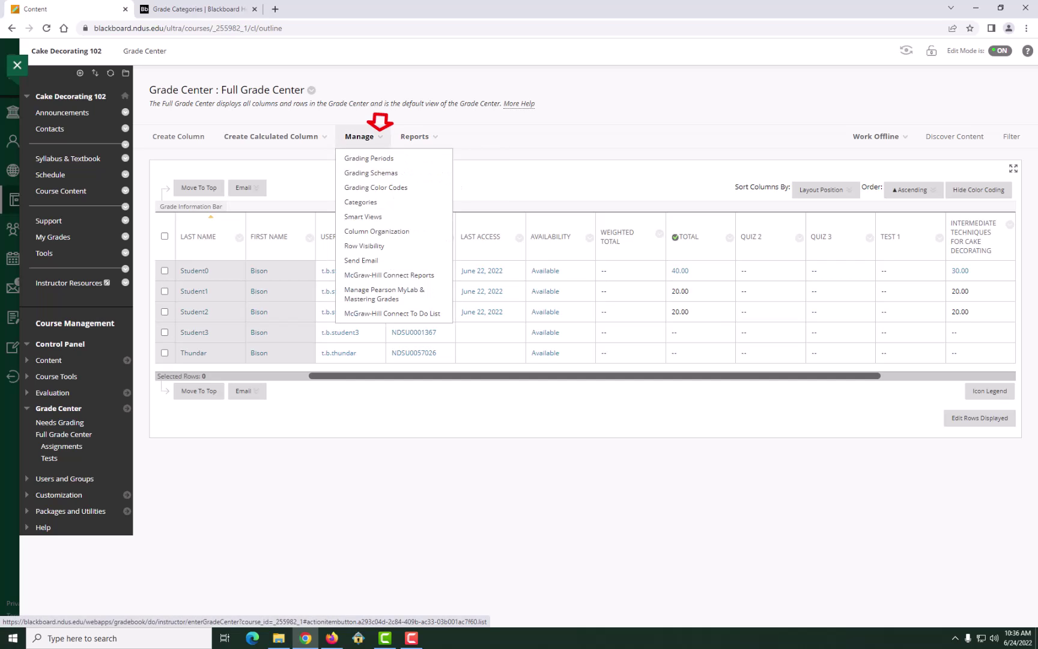
left_click(361, 202)
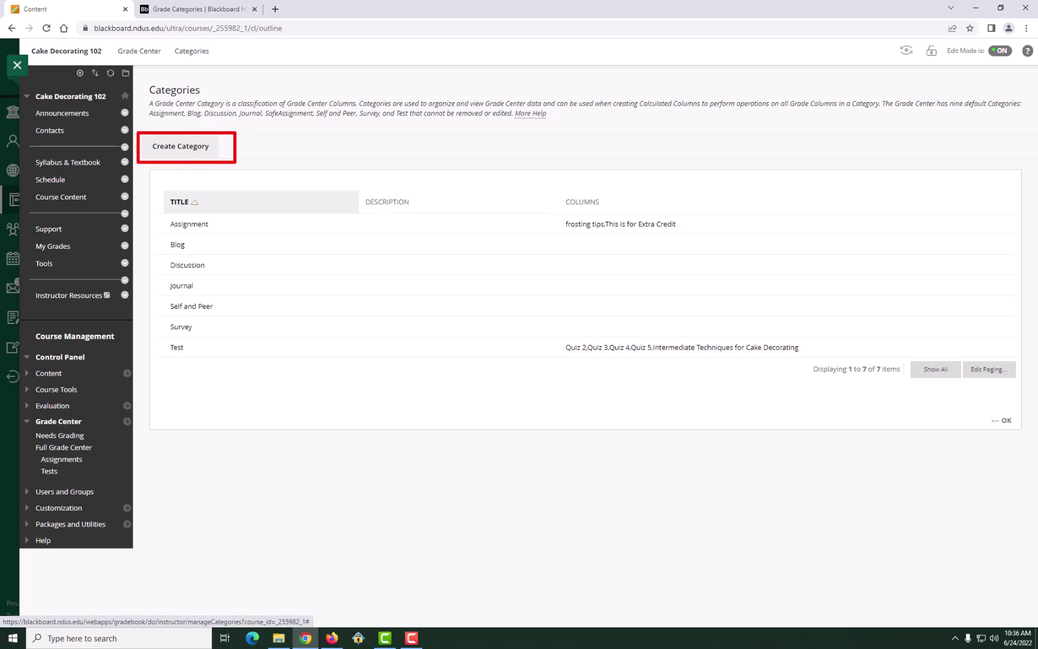
left_click(180, 146)
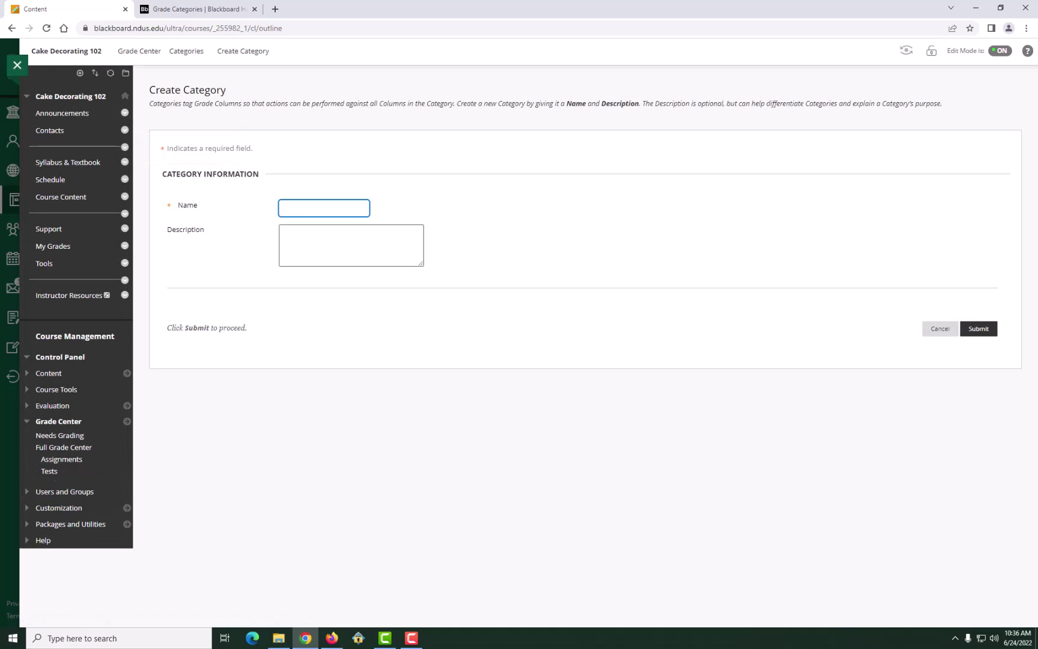
type("Quiz")
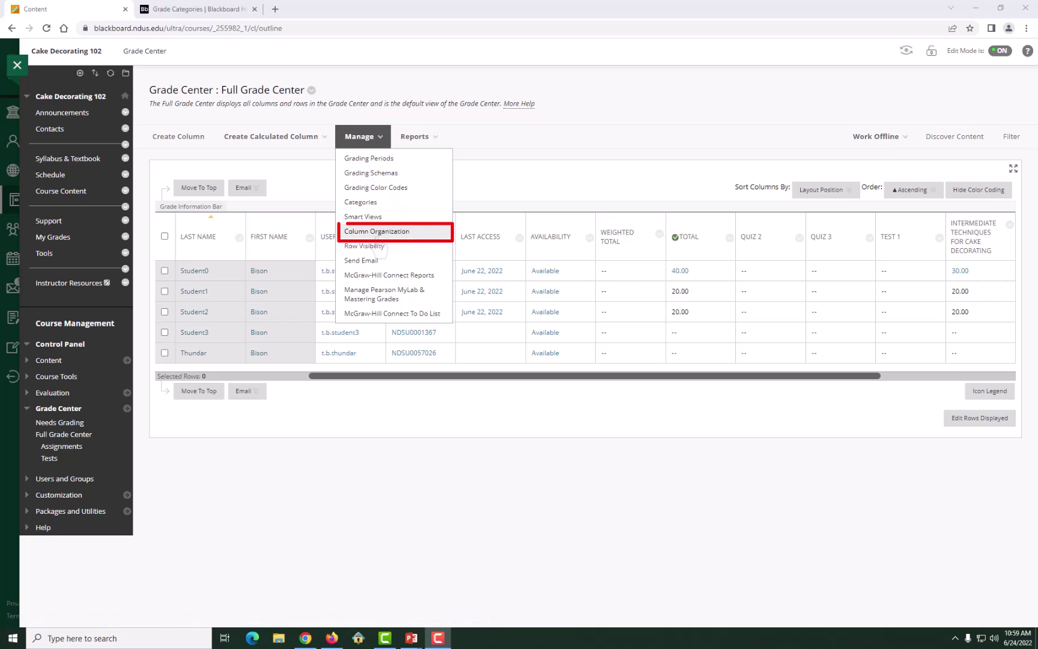
- Hide the Username, Student ID and Last Access columns in the Grade Center's column organization
left_click(376, 237)
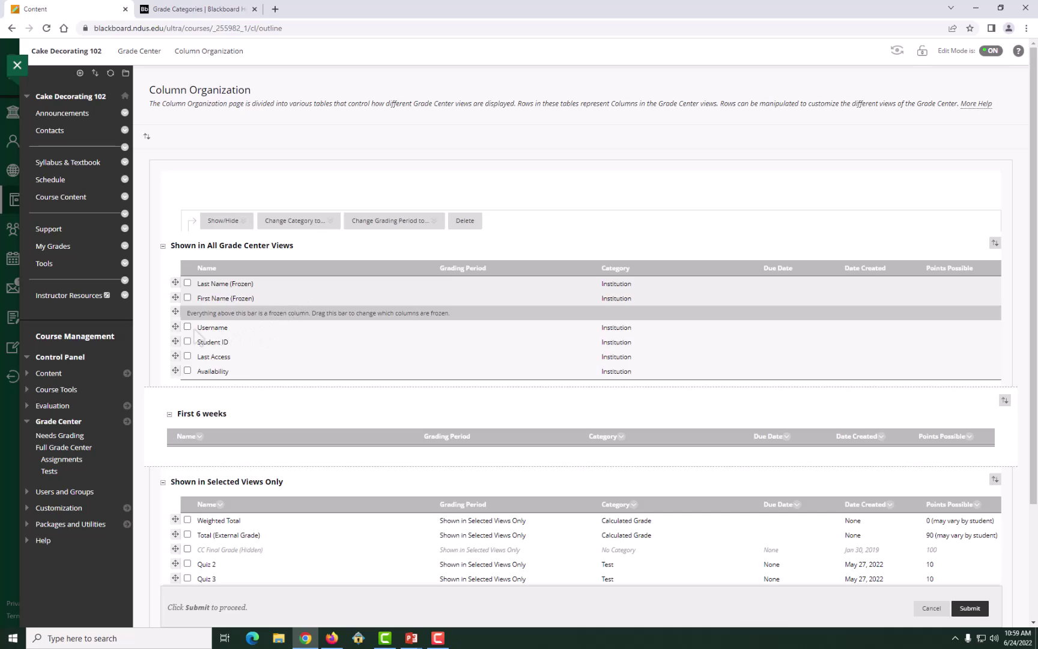
left_click(187, 327)
left_click(187, 341)
left_click(187, 356)
left_click(243, 222)
left_click(243, 239)
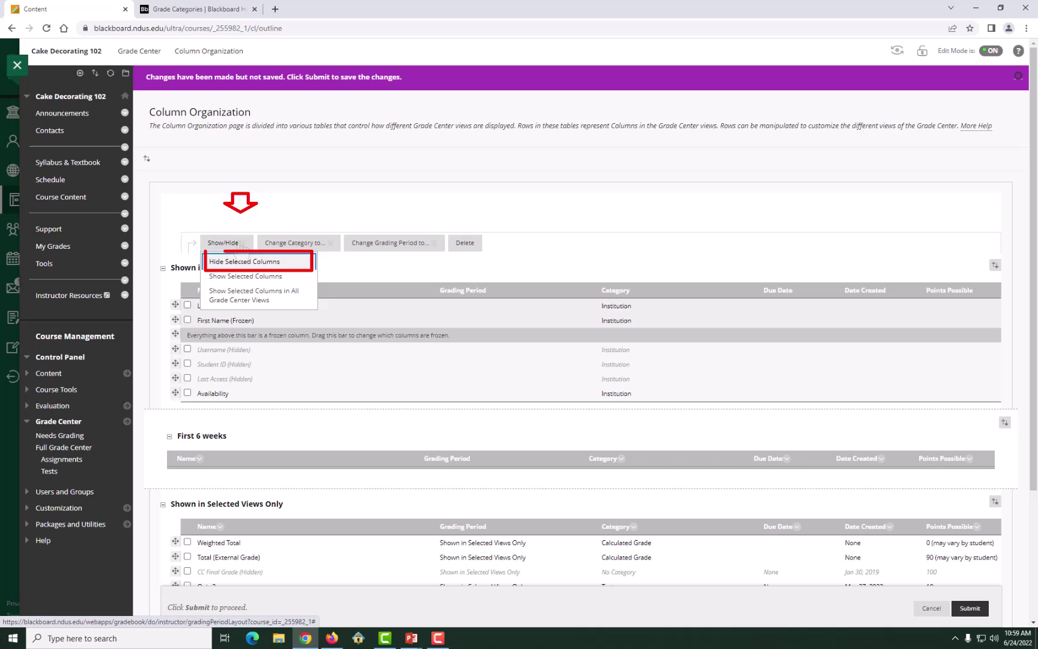
- Select the Weighted Total column and view the available category and grading period choices for it
left_click(319, 247)
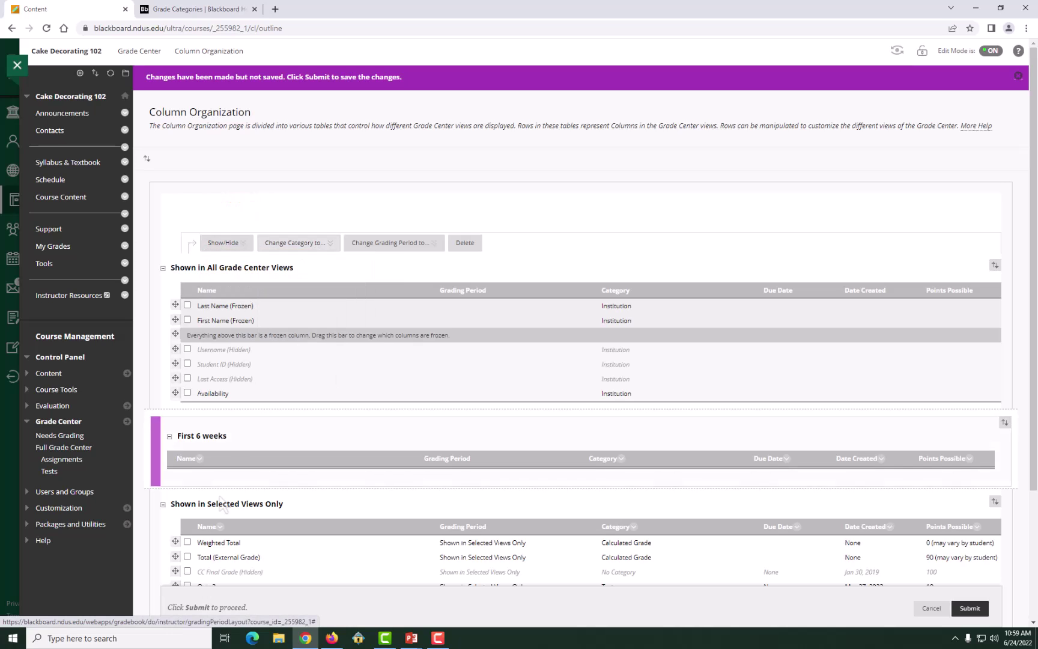
left_click(187, 542)
left_click(320, 243)
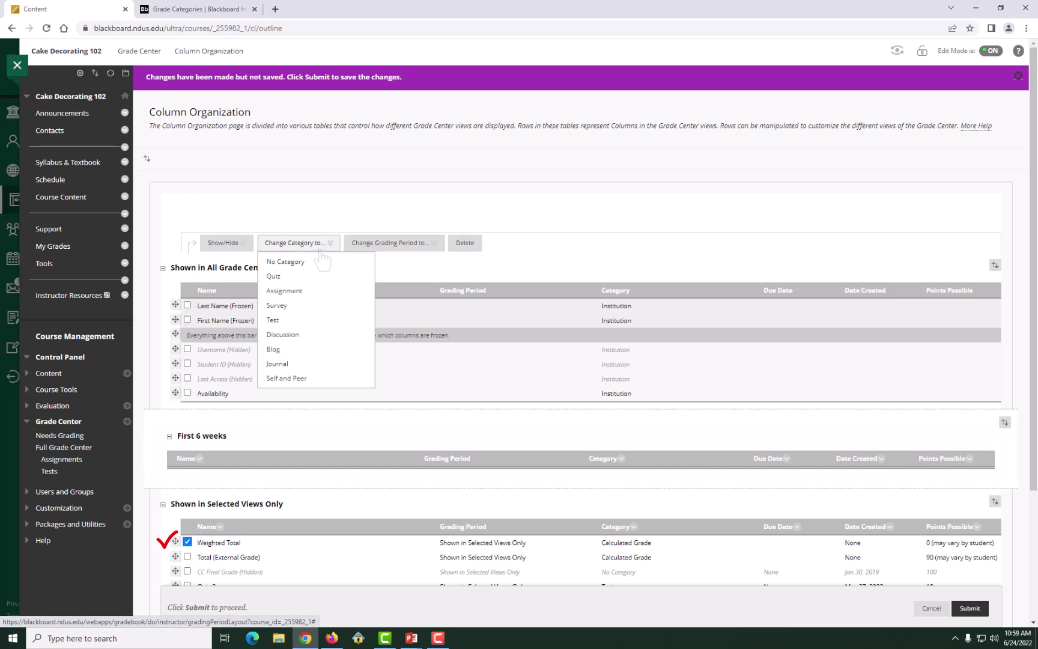
left_click(418, 245)
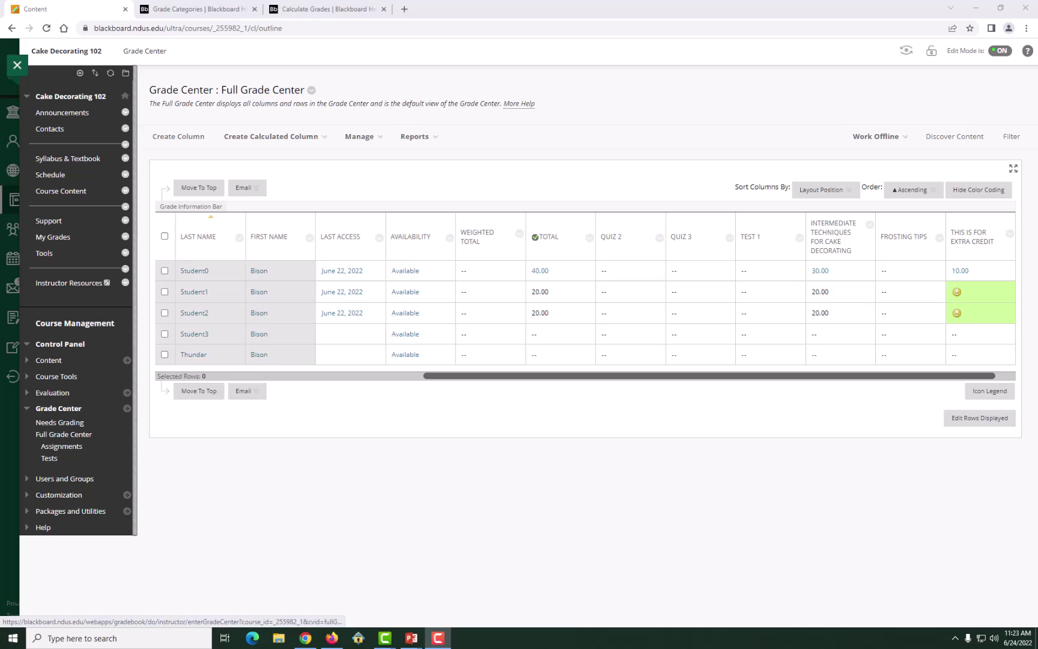
- Start a calculated total column and name it Assignments Total
mouse_move(274, 137)
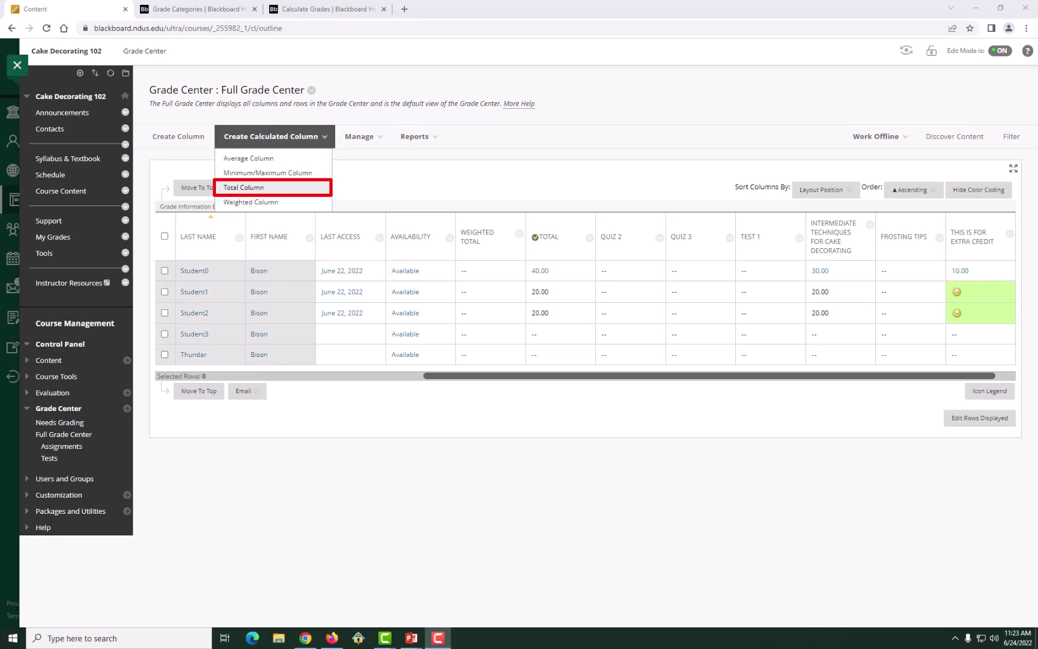
left_click(243, 188)
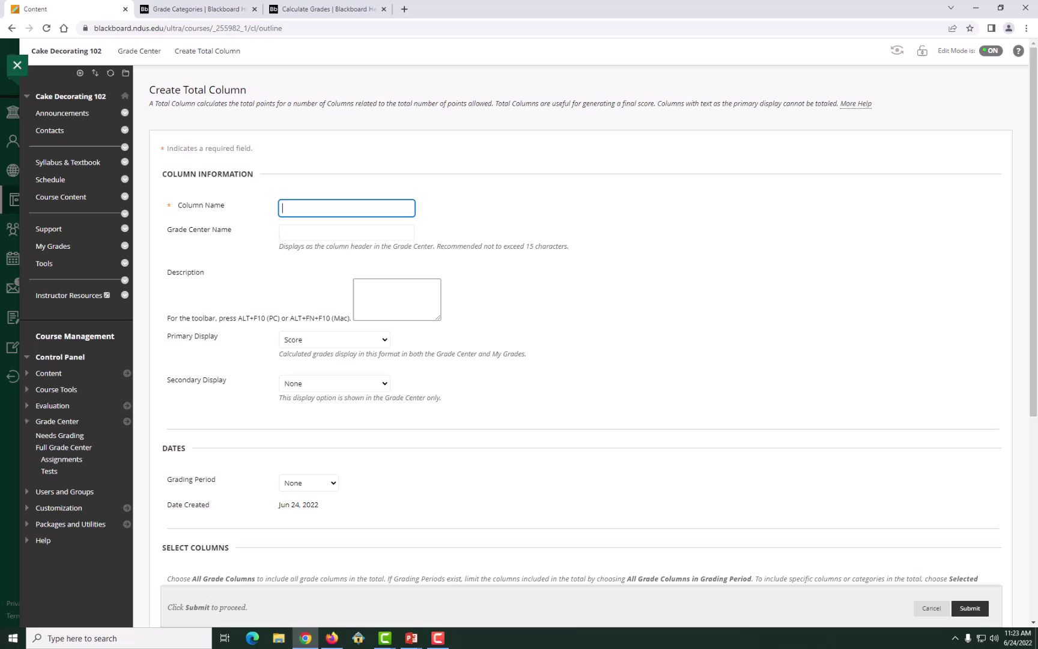
left_click(346, 207)
left_click(370, 233)
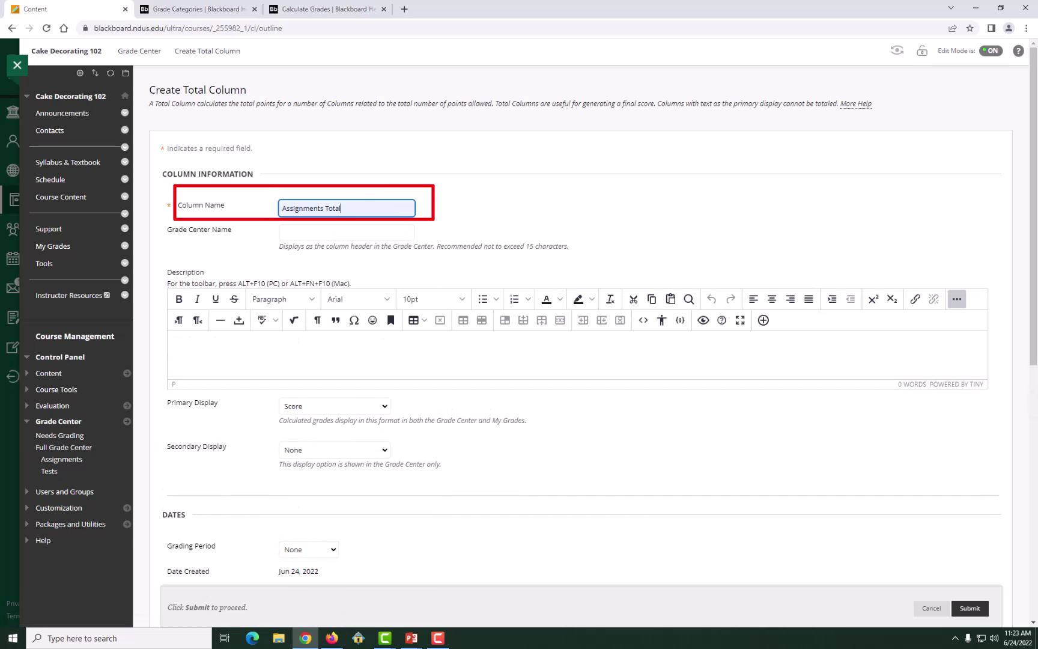
- Base the total on selected columns and categories, and choose the Assignment category
scroll(527, 306, "down", 2)
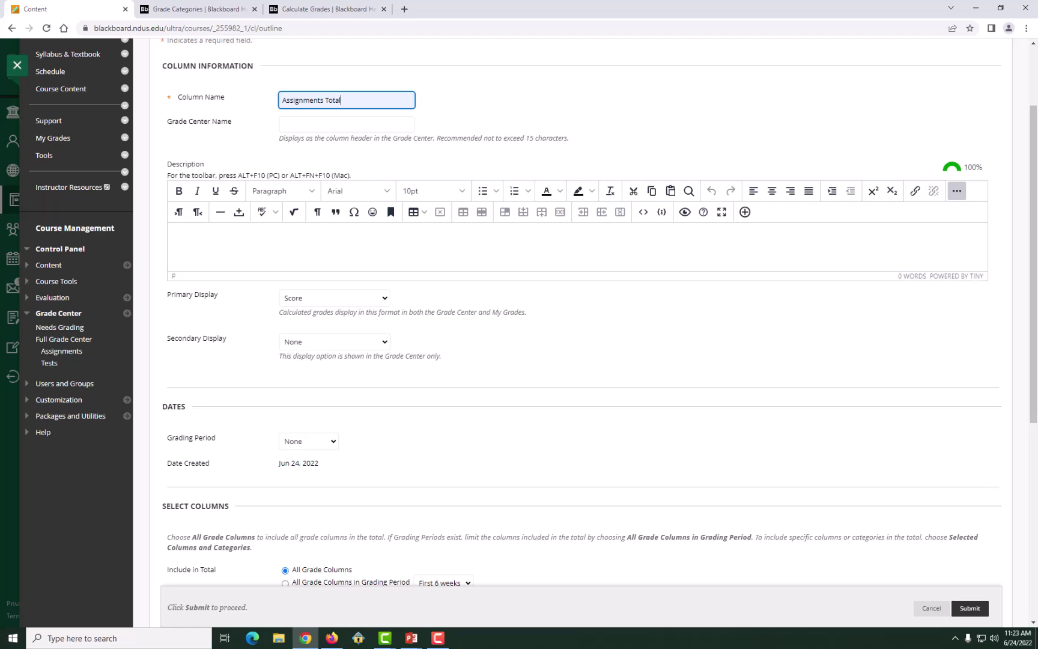
scroll(528, 306, "down", 2)
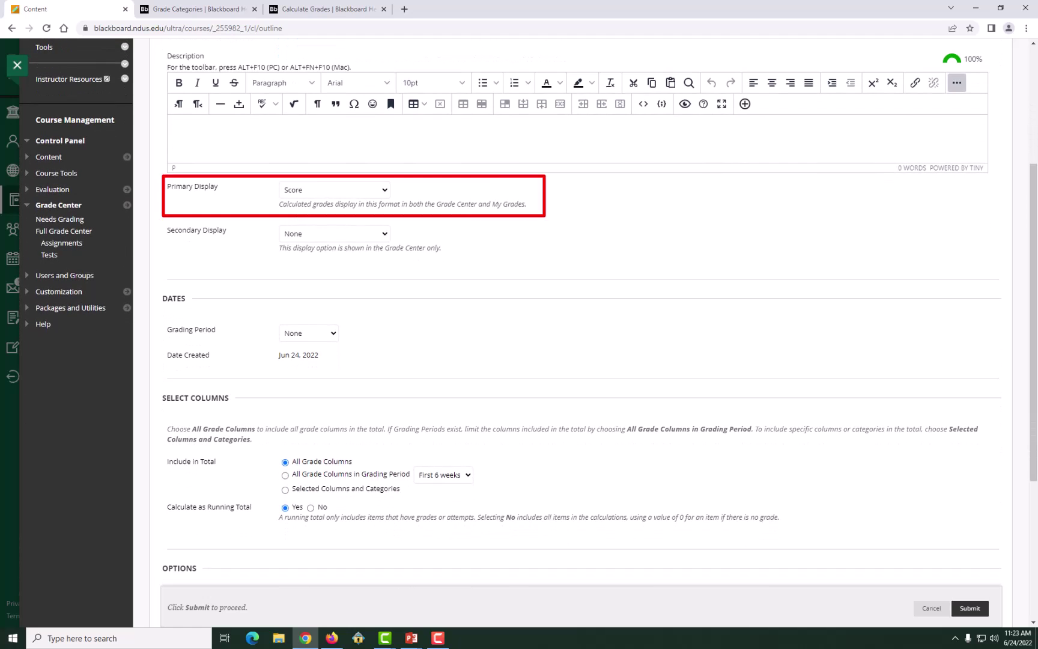
scroll(527, 312, "down", 2)
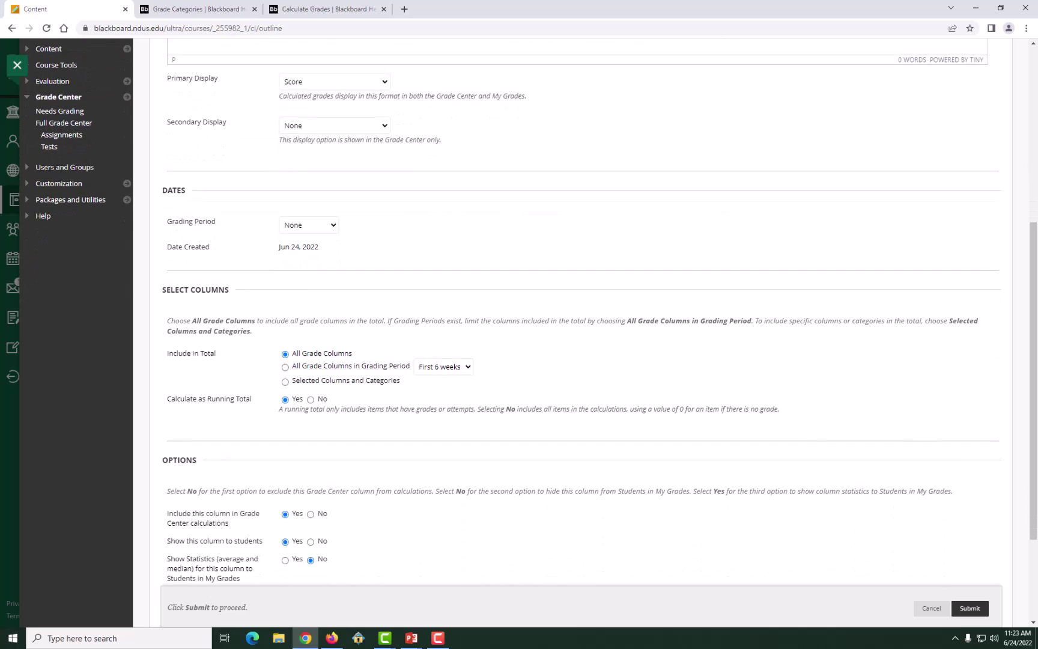
scroll(527, 331, "down", 1)
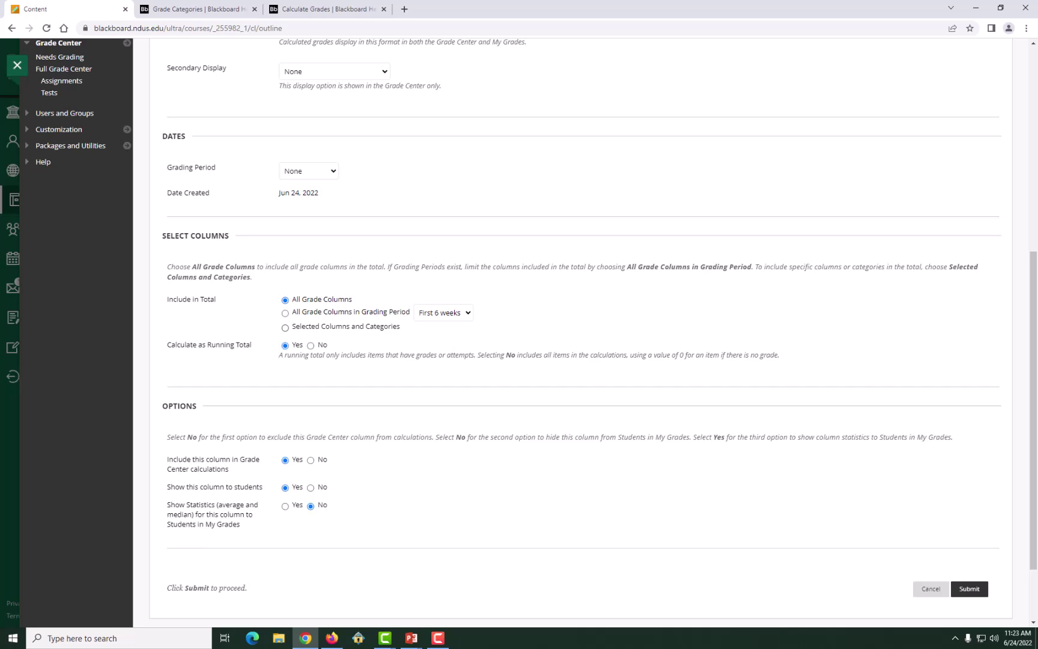
left_click(284, 327)
left_click(215, 465)
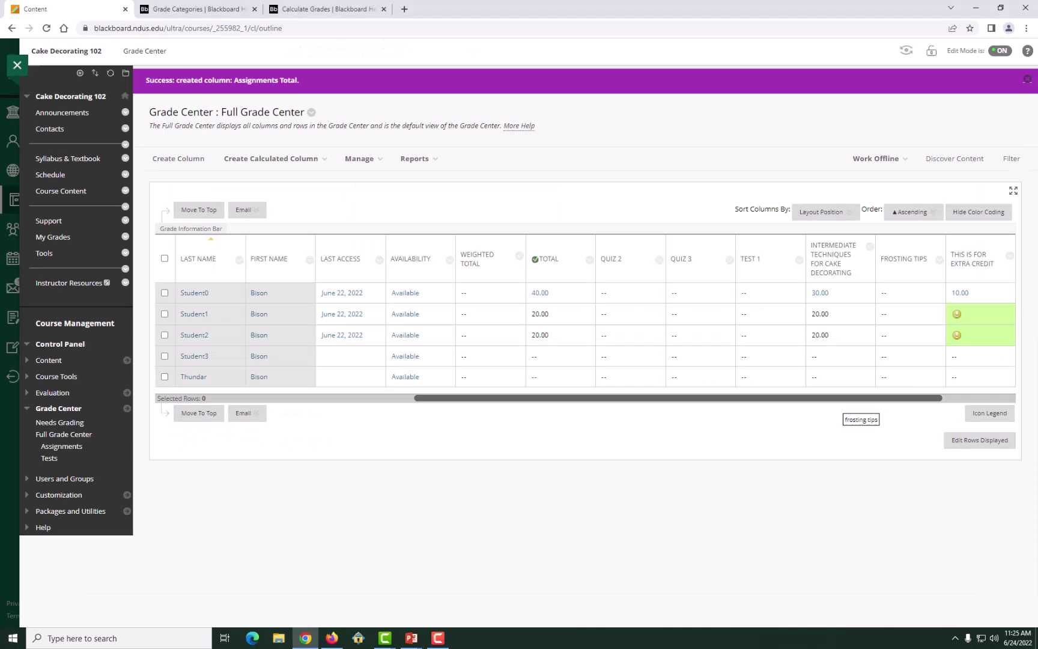
left_click_drag(841, 398, 898, 398)
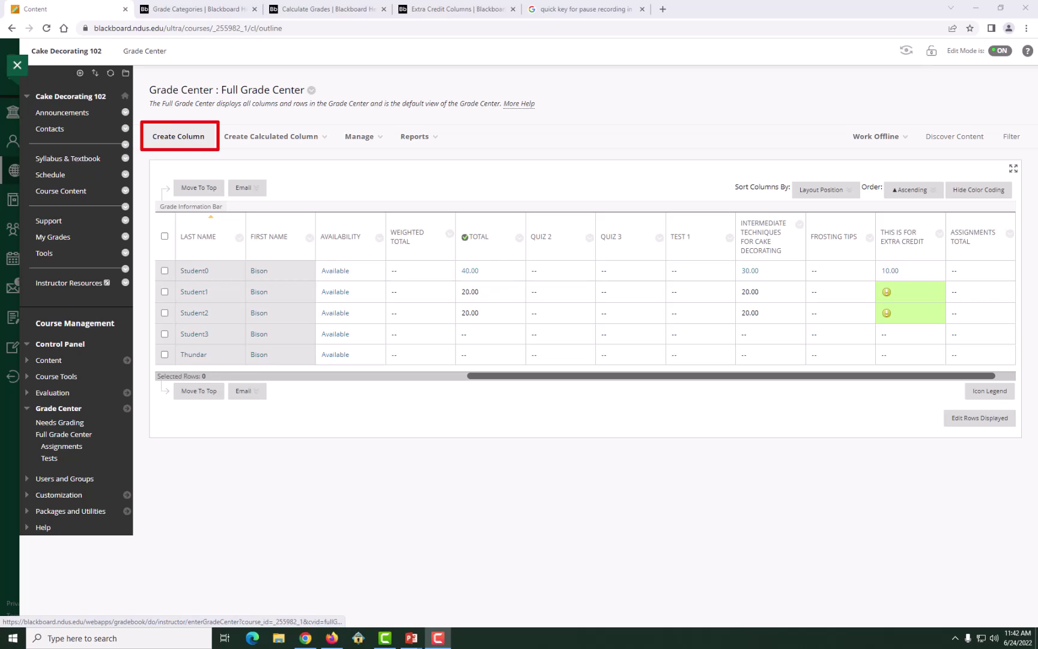
- Create a grade column named Extra Credit with 0 points possible and submit it
left_click(178, 137)
type("Extra Credit")
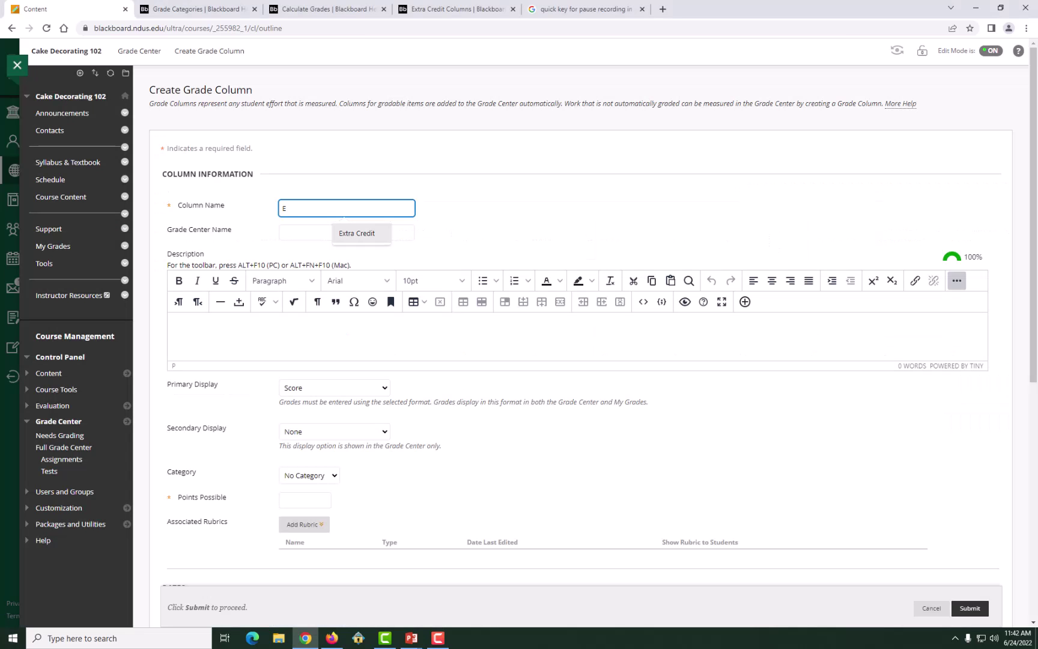
left_click(356, 233)
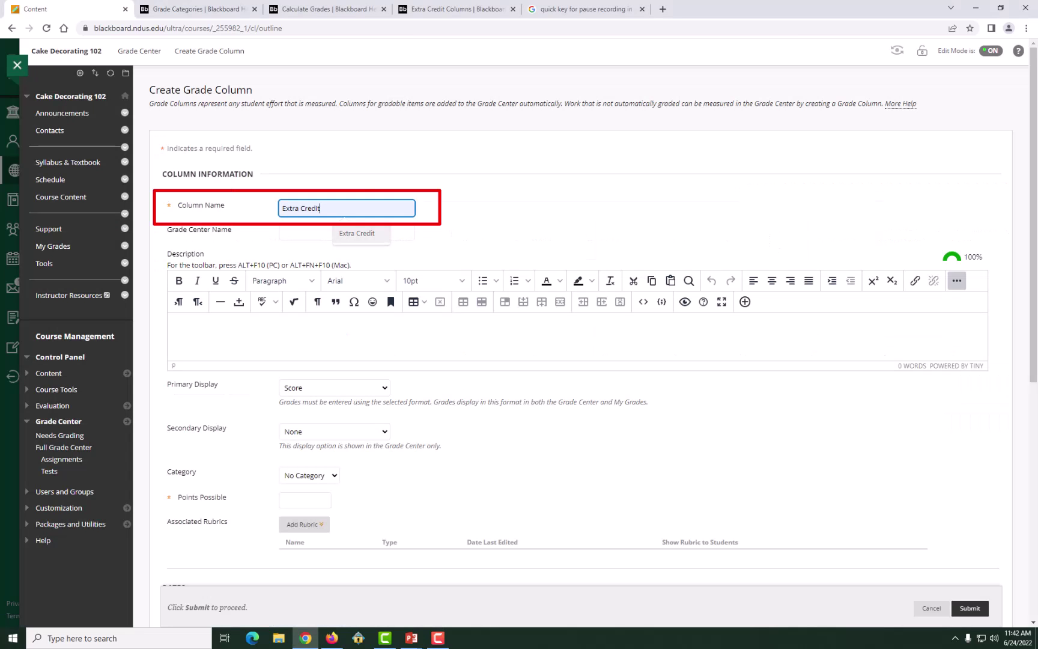
scroll(576, 336, "down", 3)
left_click(305, 283)
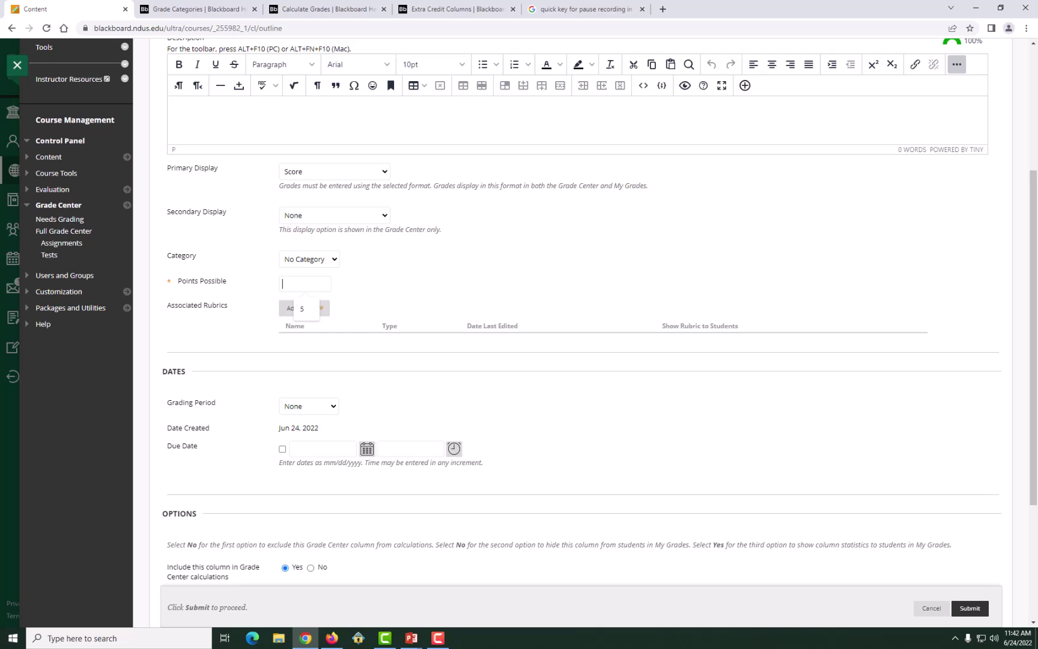
type("0")
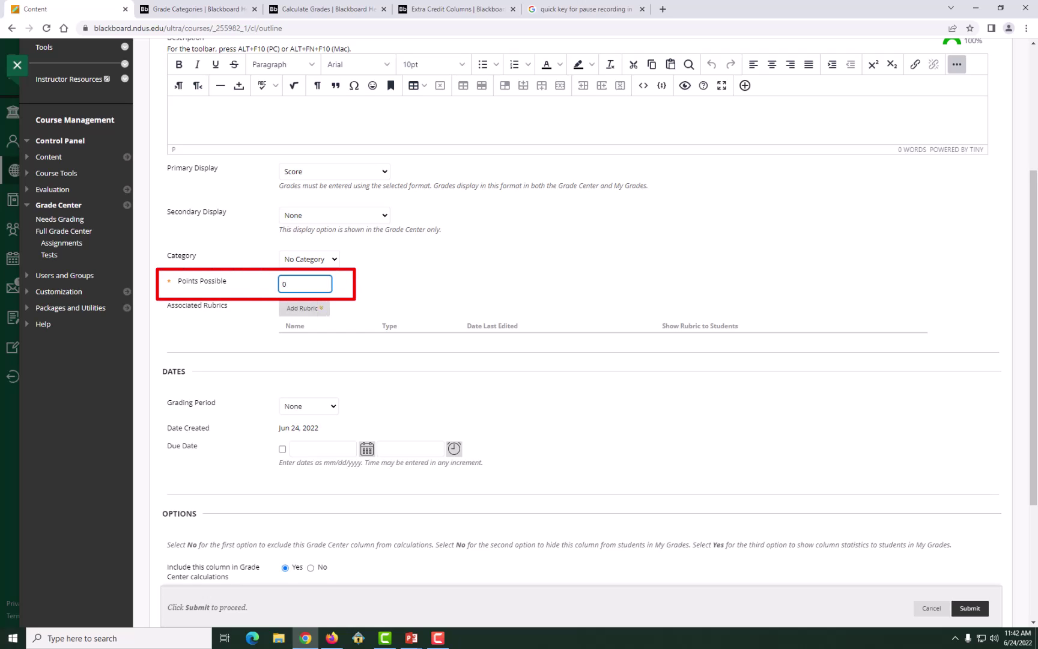
scroll(577, 337, "down", 3)
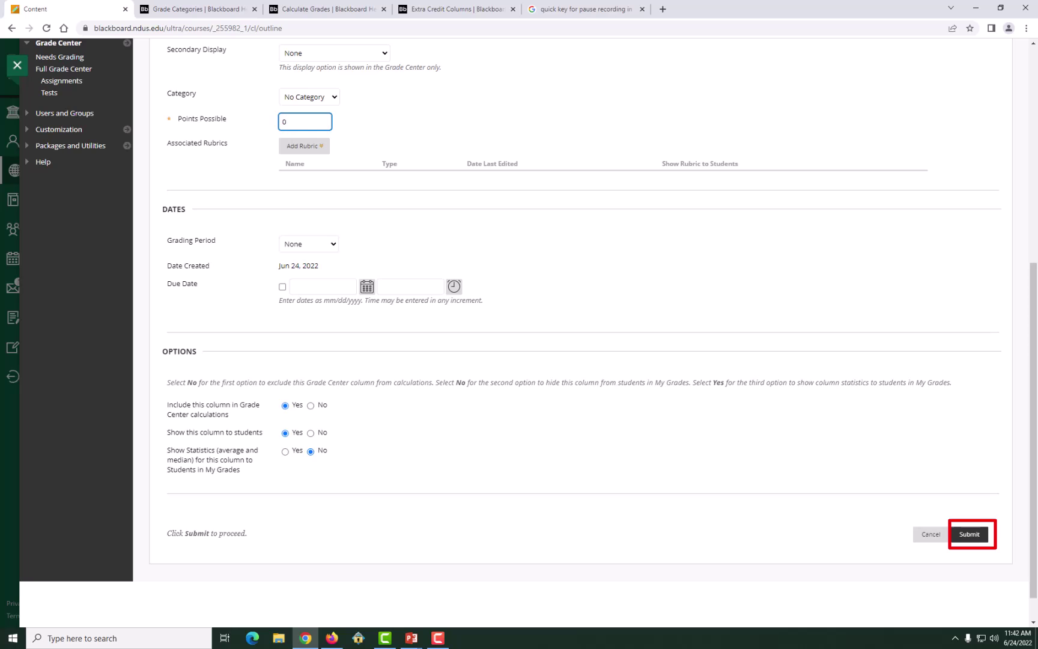
left_click(969, 533)
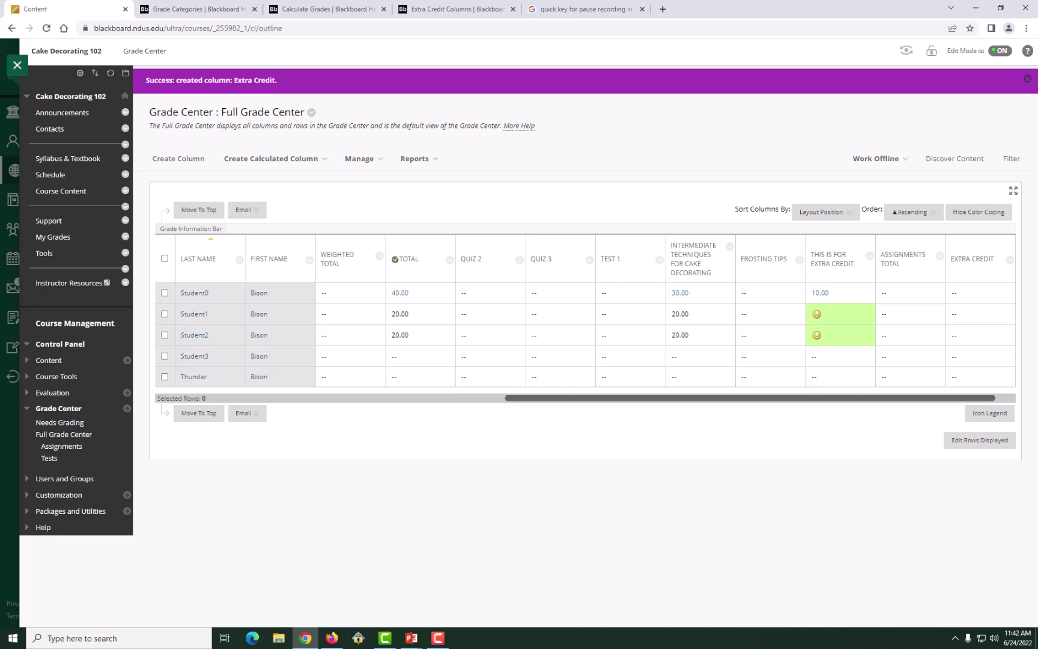
- Enter 5 points in the Extra Credit column for Student2 and for Student3
left_click(970, 292)
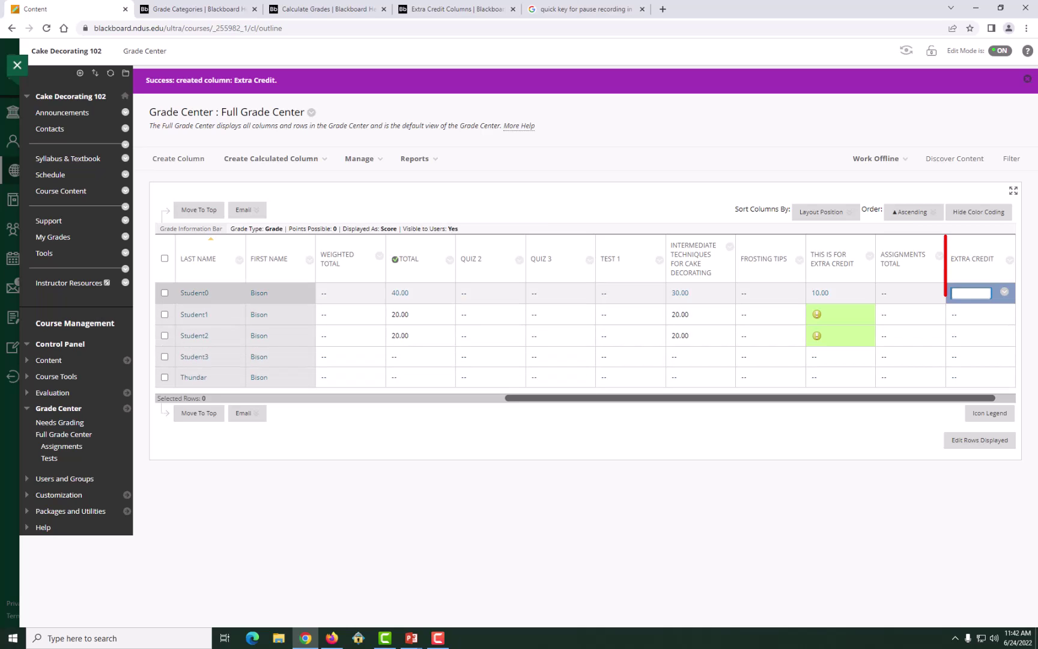
left_click(970, 335)
type("5")
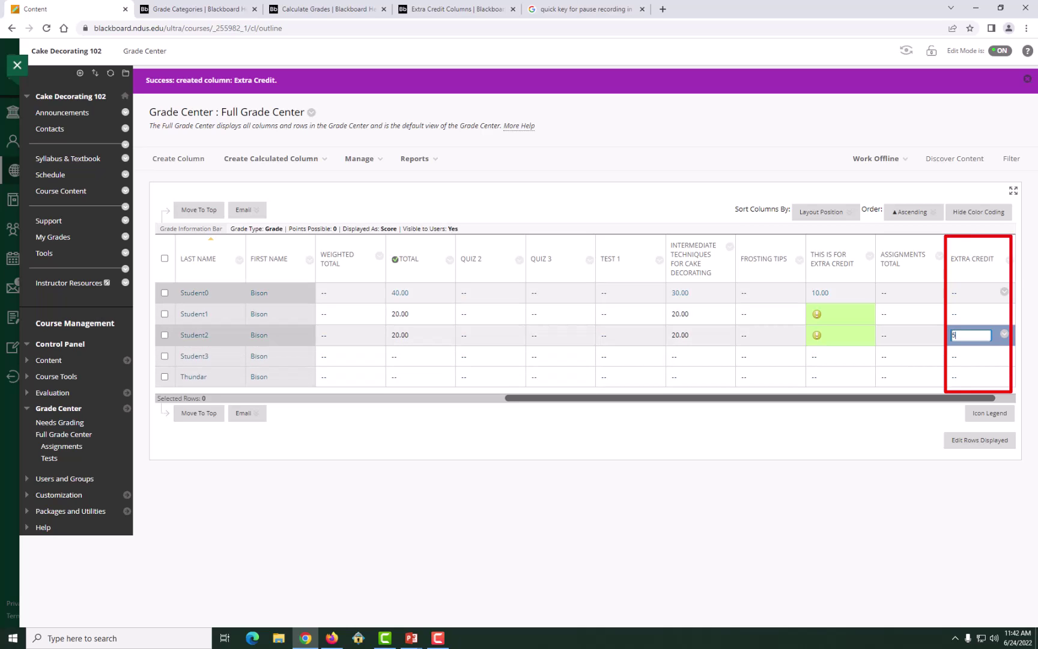
key("Return")
type("5")
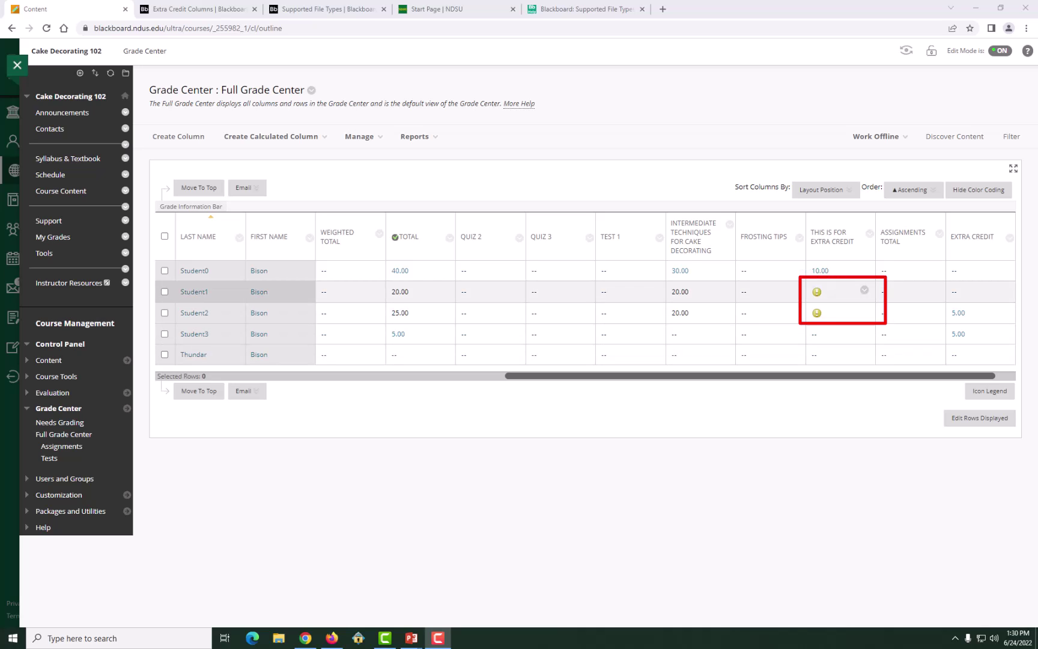
- Grade Student1's This is for Extra Credit attempt with 10, submit it with the feedback "This is really great", and start grading Student2's attempt
left_click(864, 290)
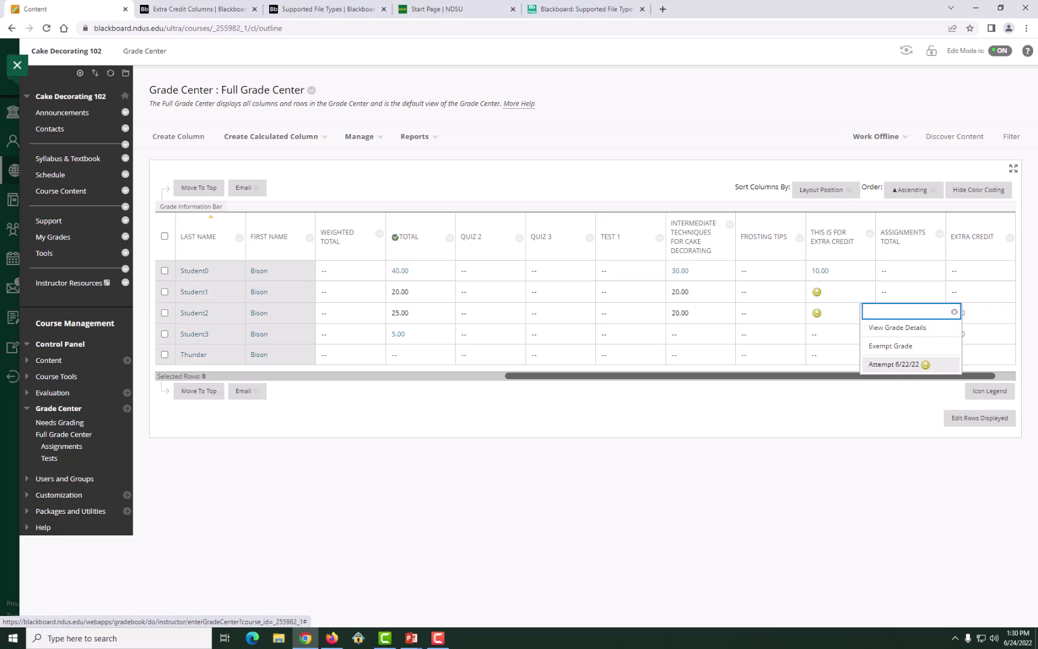
left_click(895, 364)
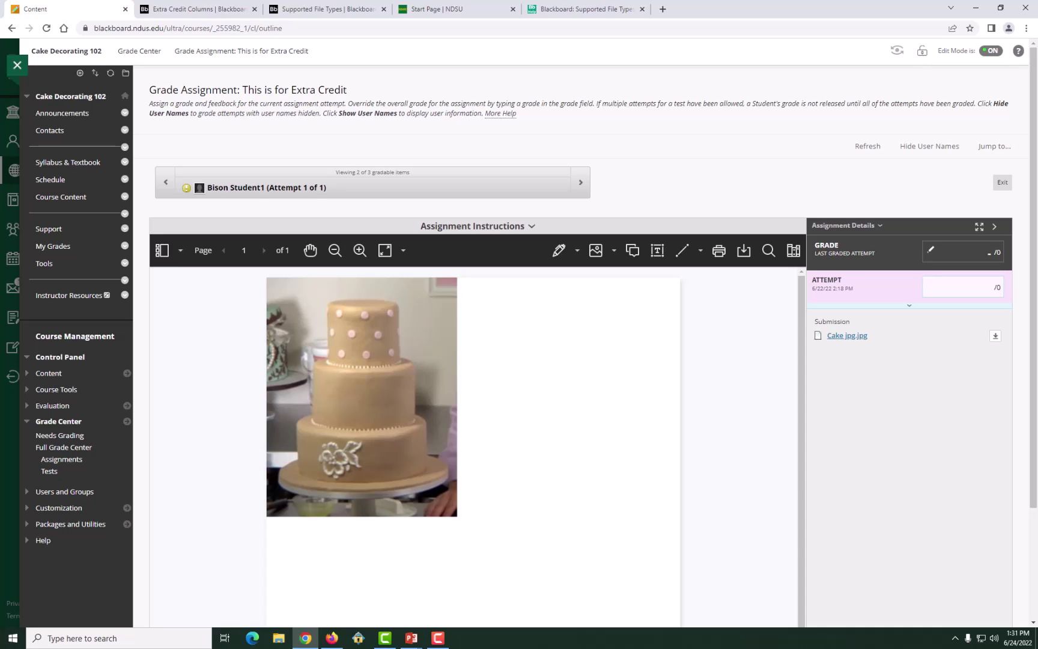
left_click(961, 287)
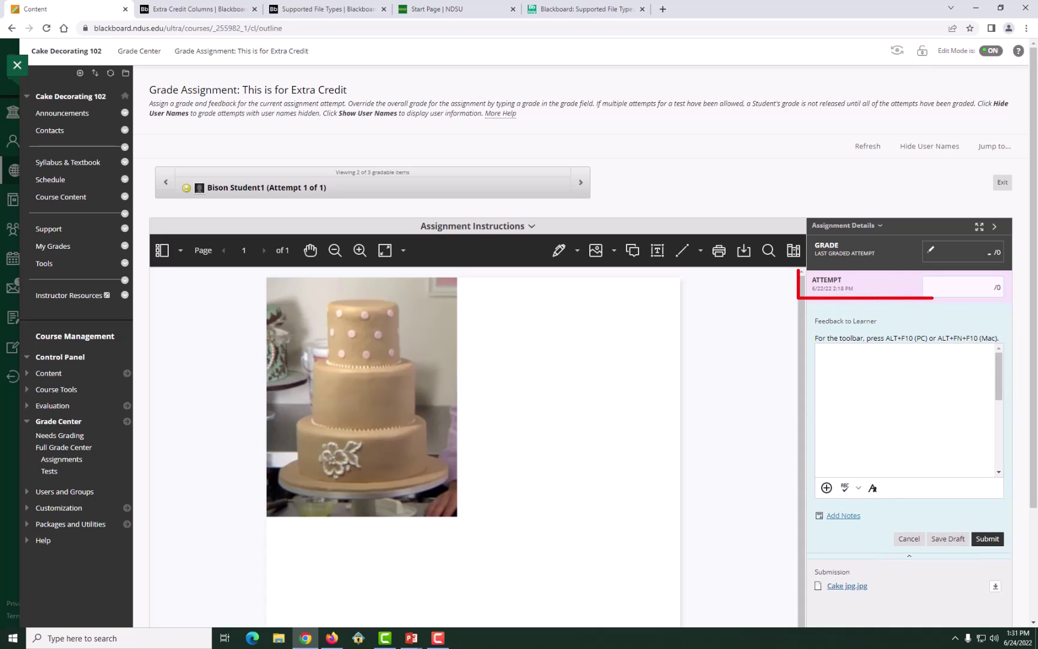
type("10")
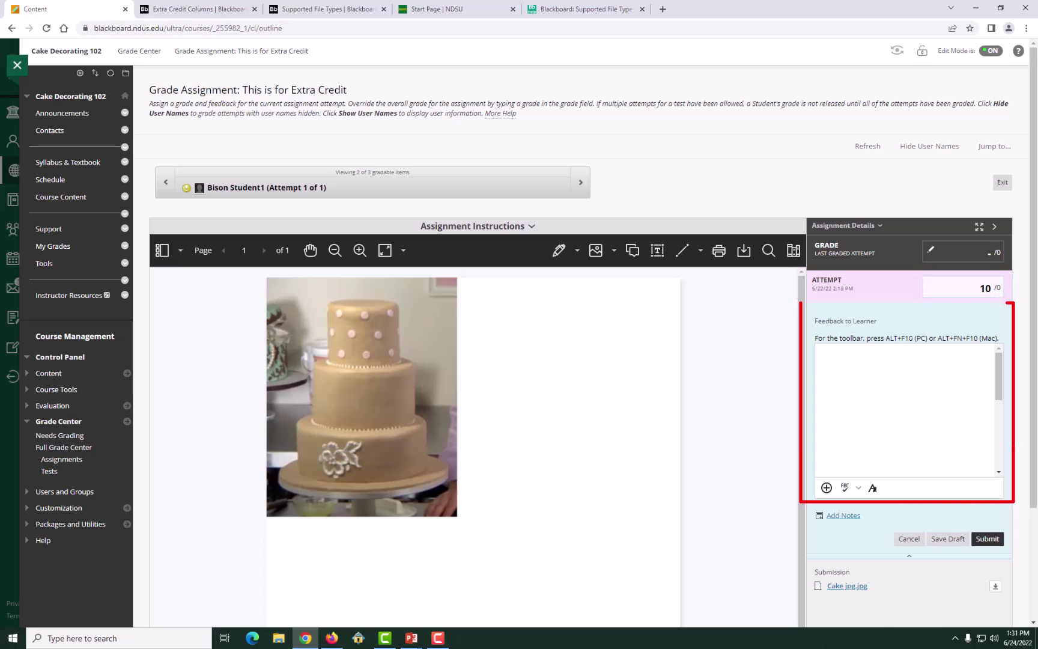
left_click(818, 350)
type("This is really great")
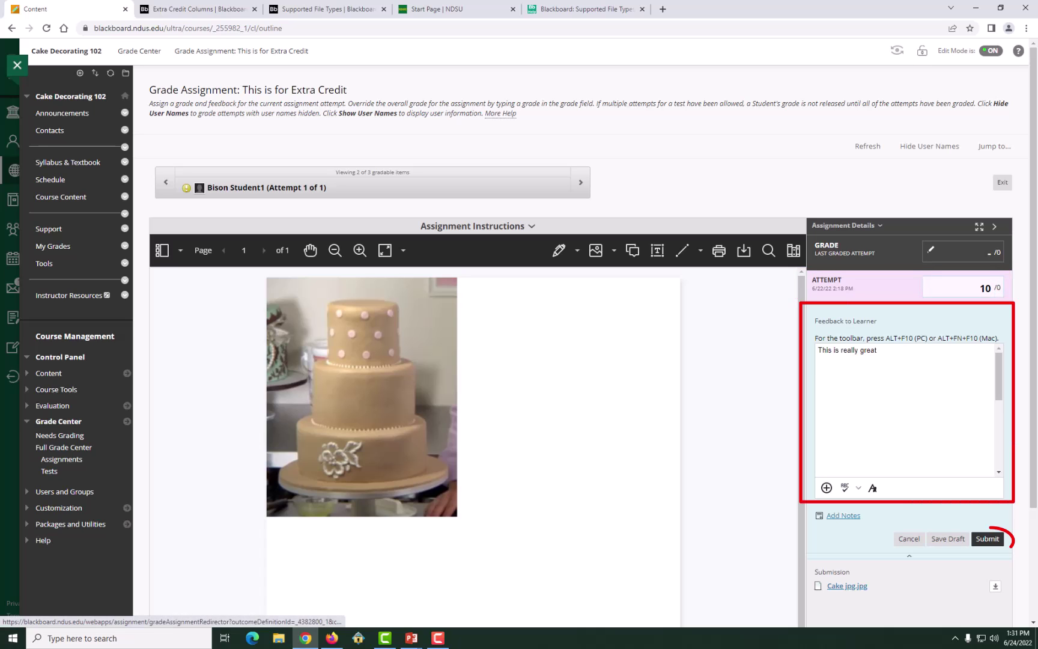
left_click(986, 539)
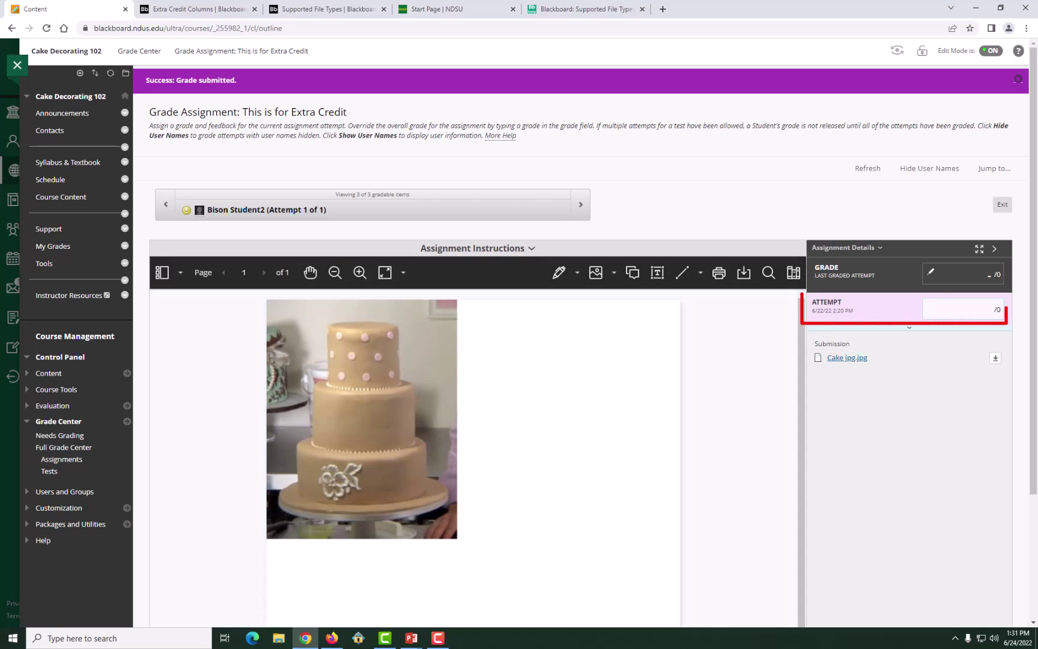
left_click(962, 309)
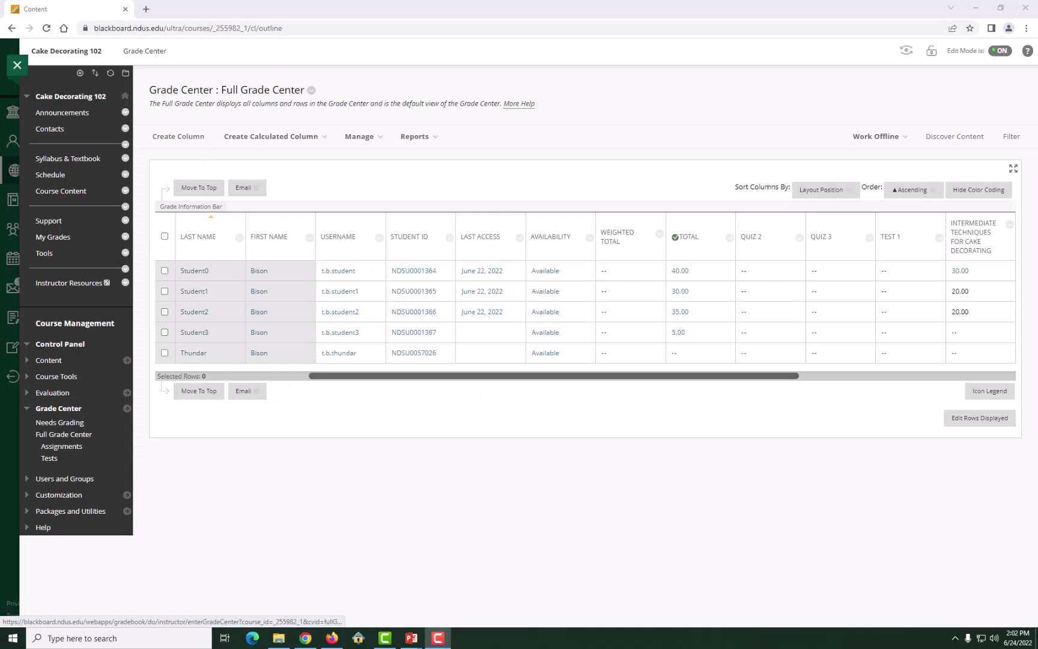
- Download the full Grade Center data as a tab-delimited file to the computer, without hidden information
mouse_move(879, 137)
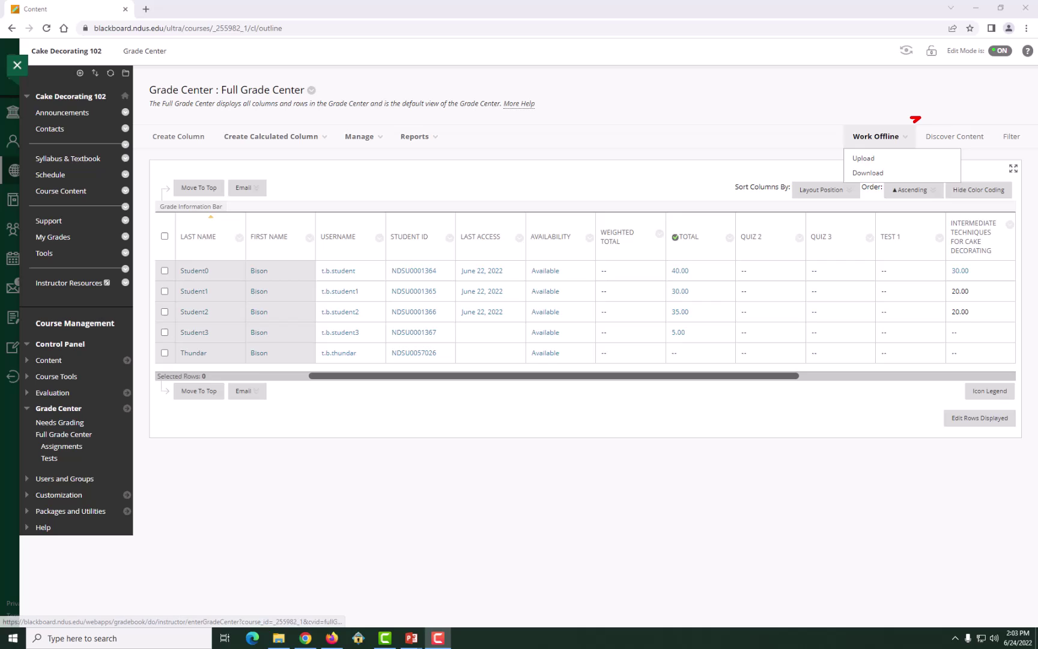
left_click(867, 172)
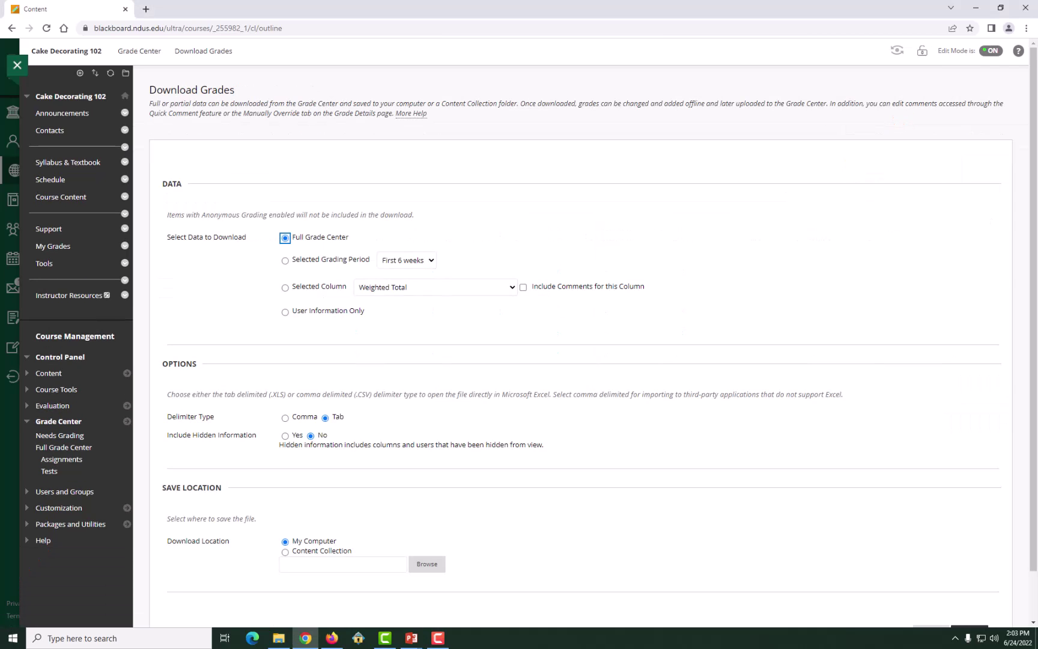
scroll(580, 332, "down", 1)
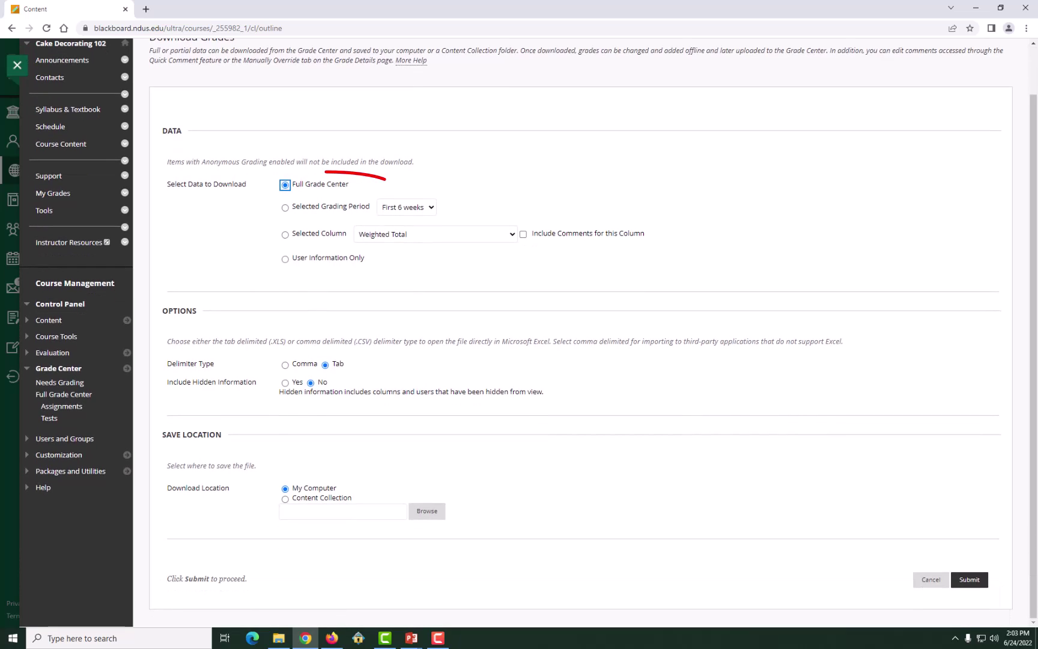
left_click(968, 579)
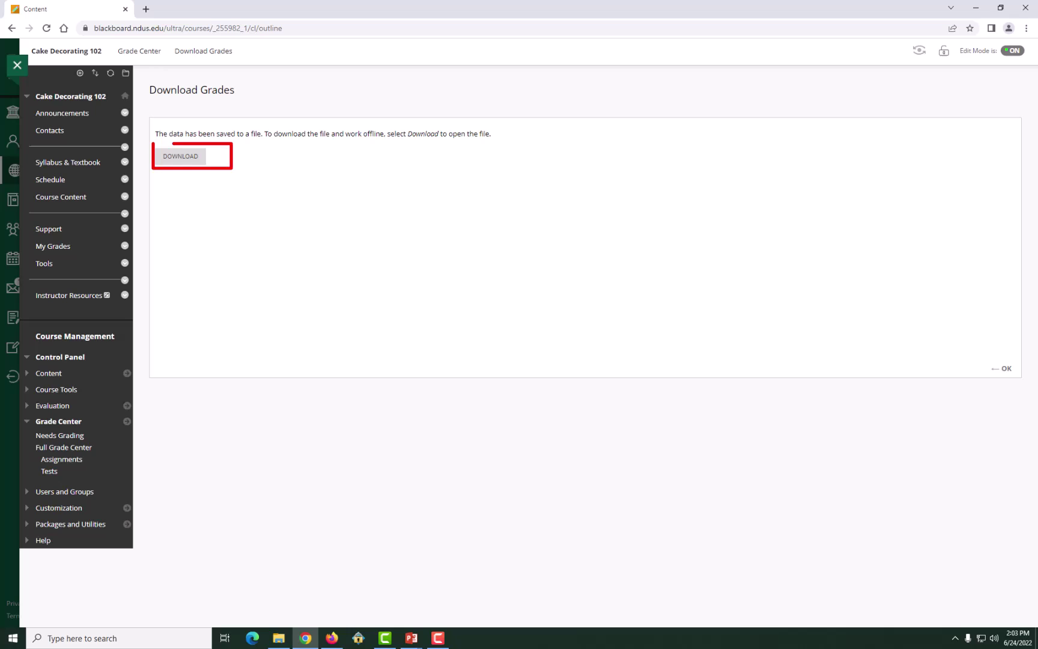
left_click(180, 156)
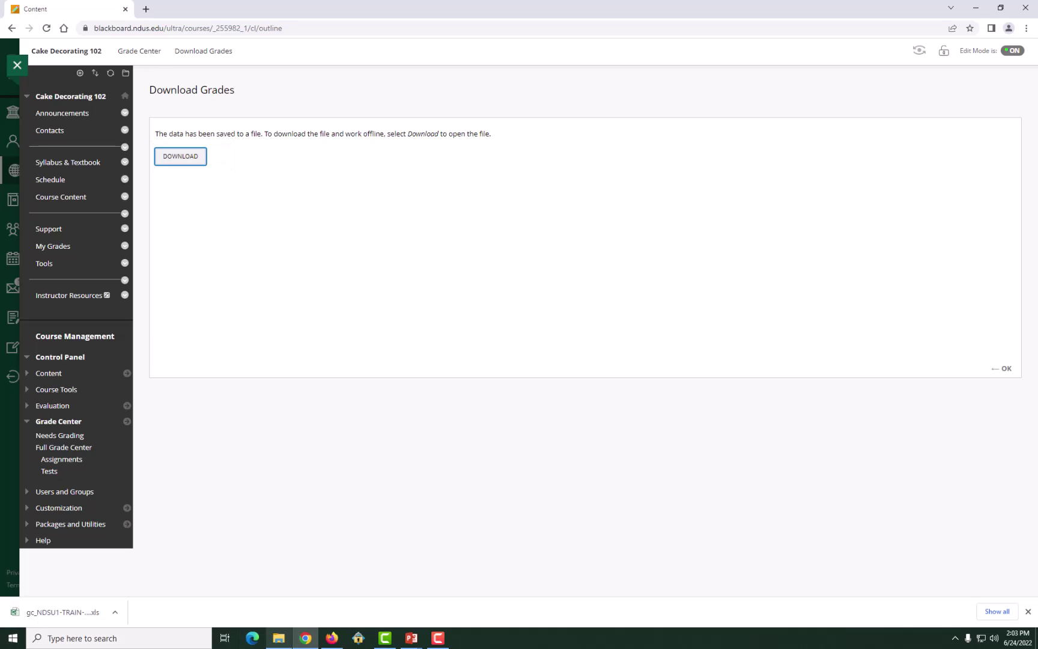
left_click(278, 638)
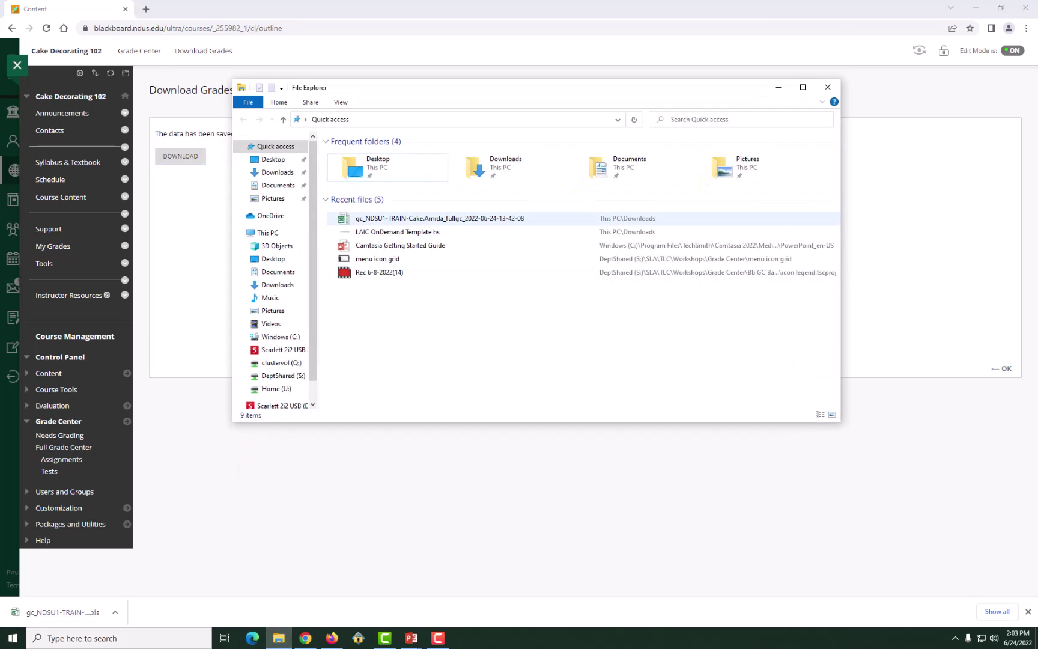
left_click(439, 218)
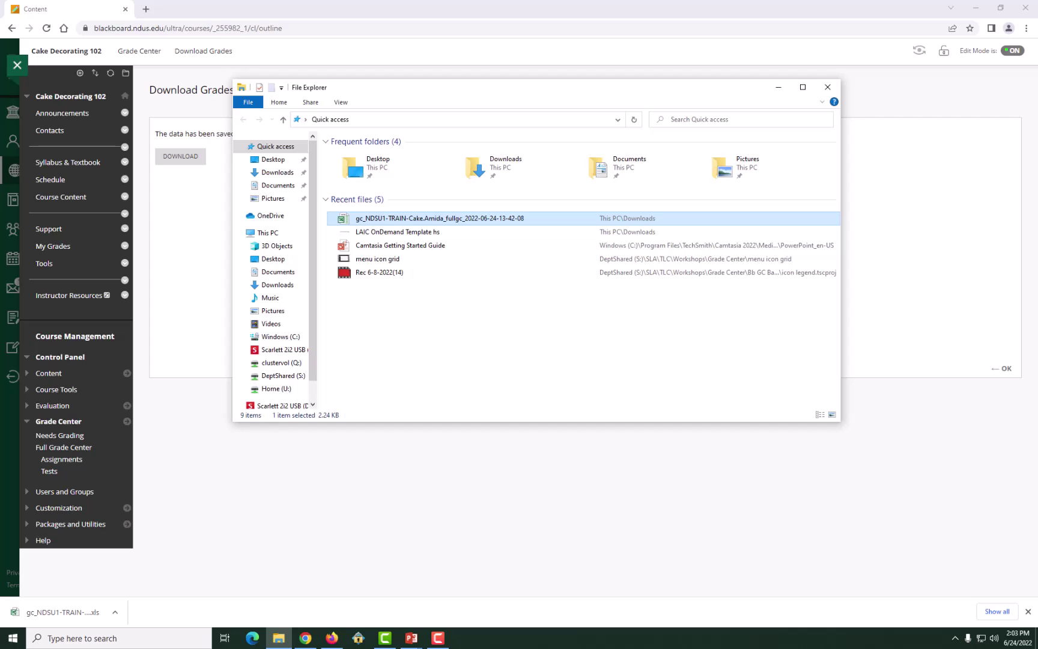
key("Return")
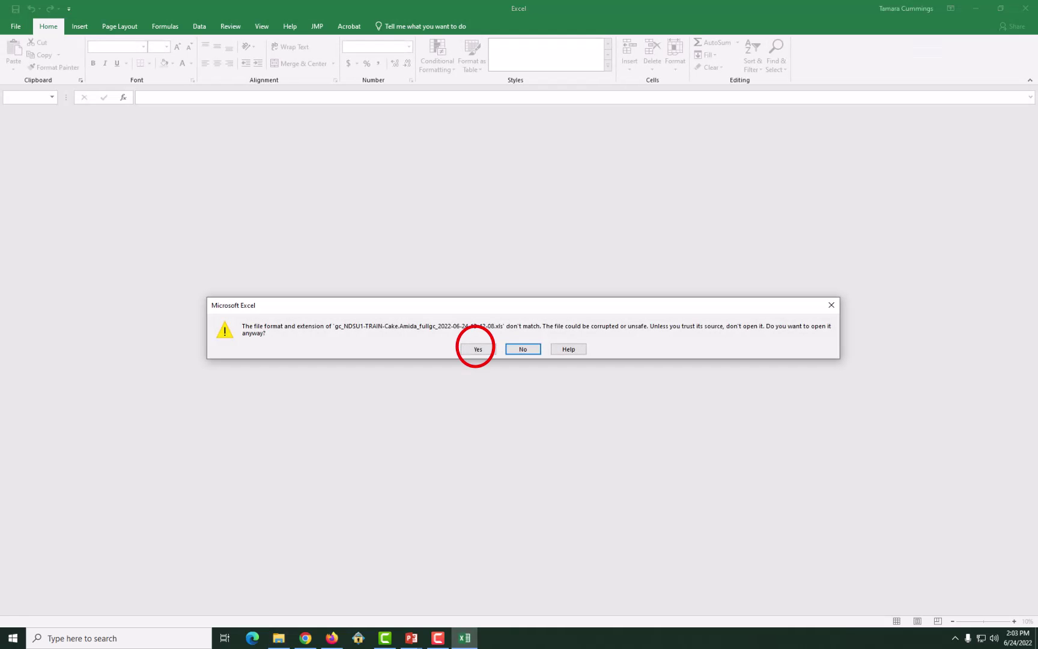
left_click(475, 348)
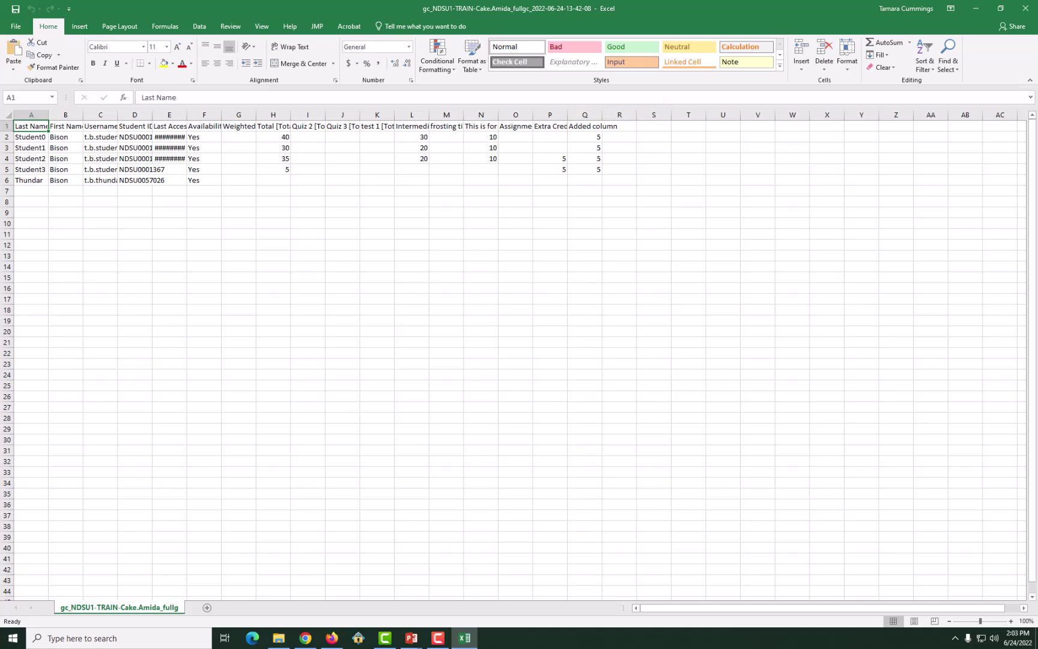
left_click_drag(601, 114, 631, 114)
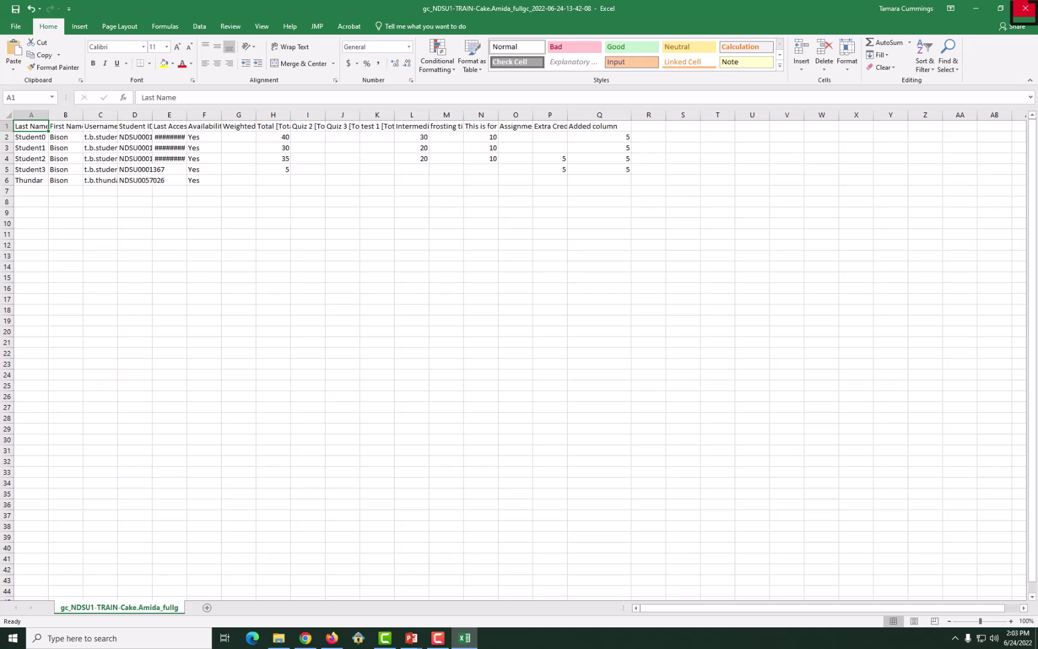
left_click(1025, 8)
key("Return")
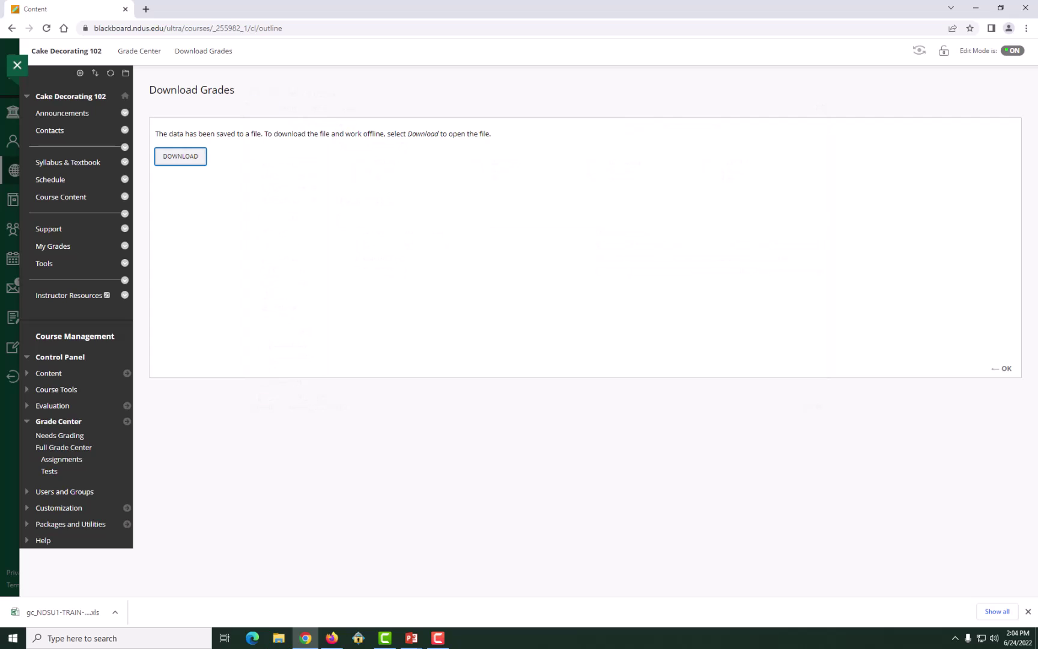
left_click(139, 51)
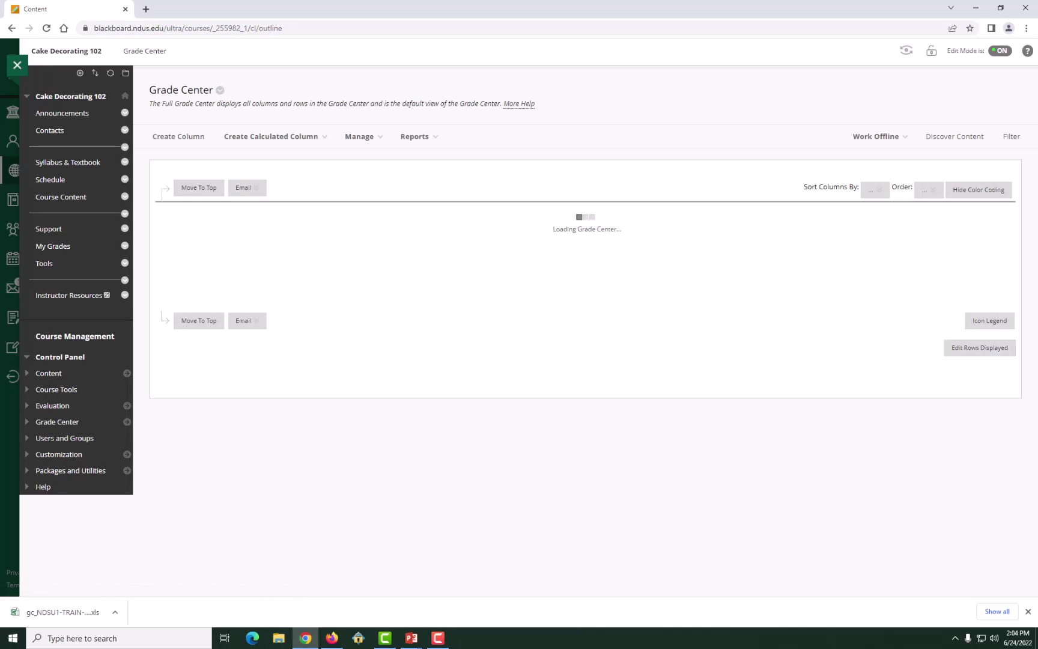
left_click(903, 137)
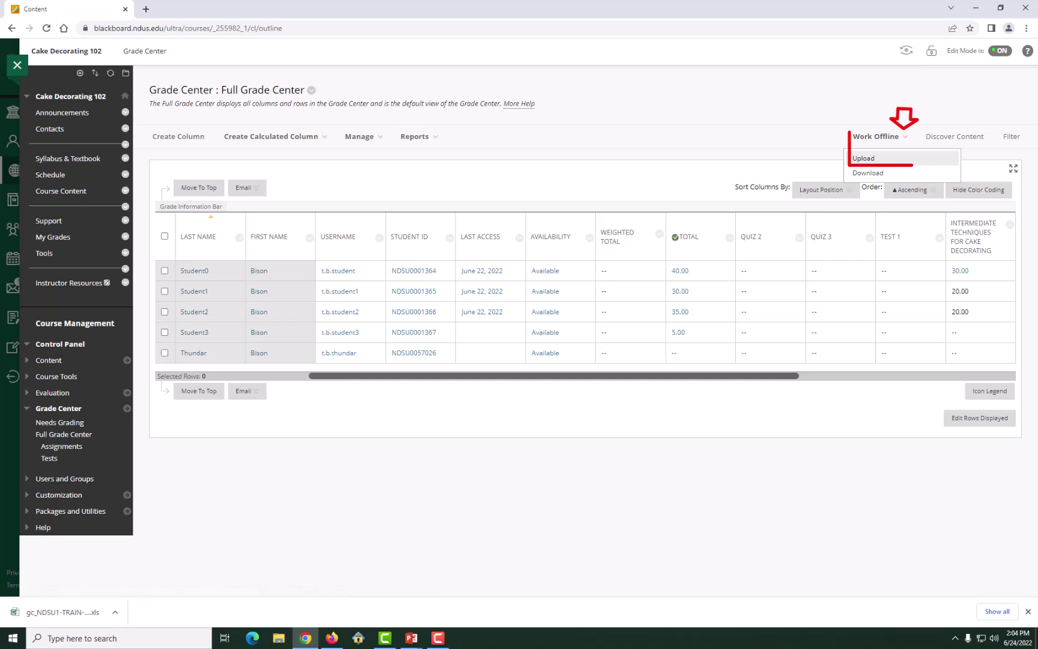
left_click(863, 158)
left_click(311, 230)
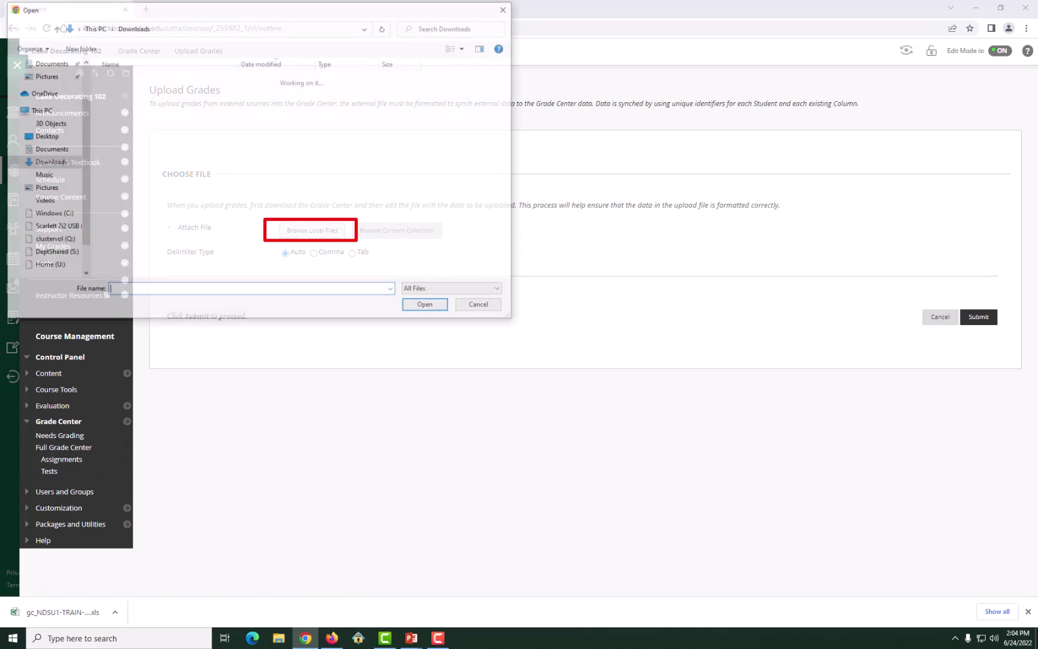
left_click(171, 105)
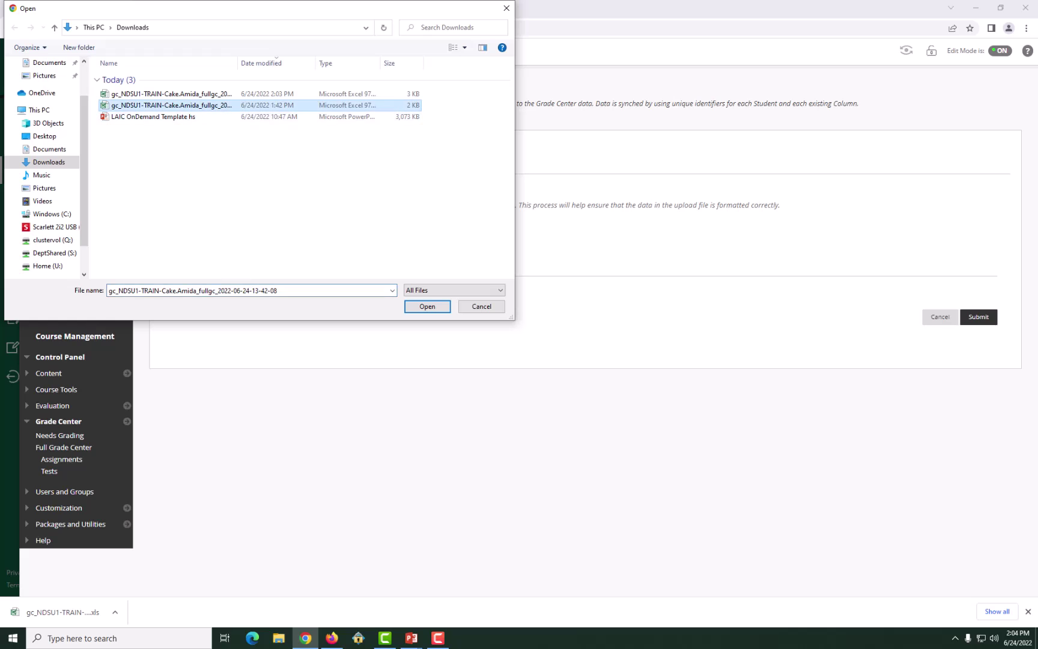
left_click(426, 306)
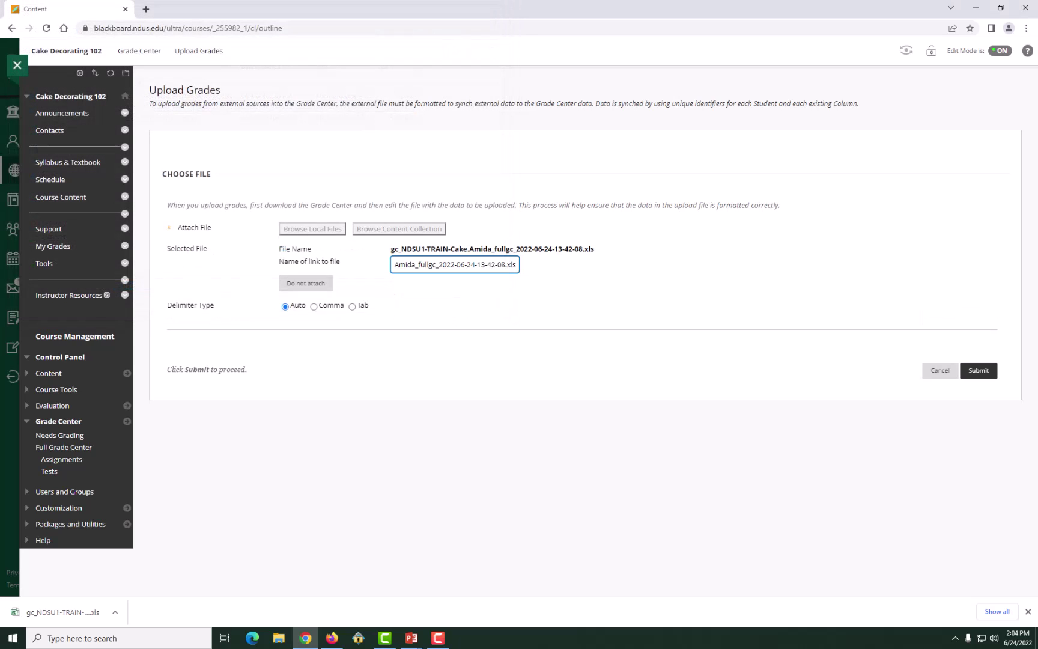
left_click(978, 370)
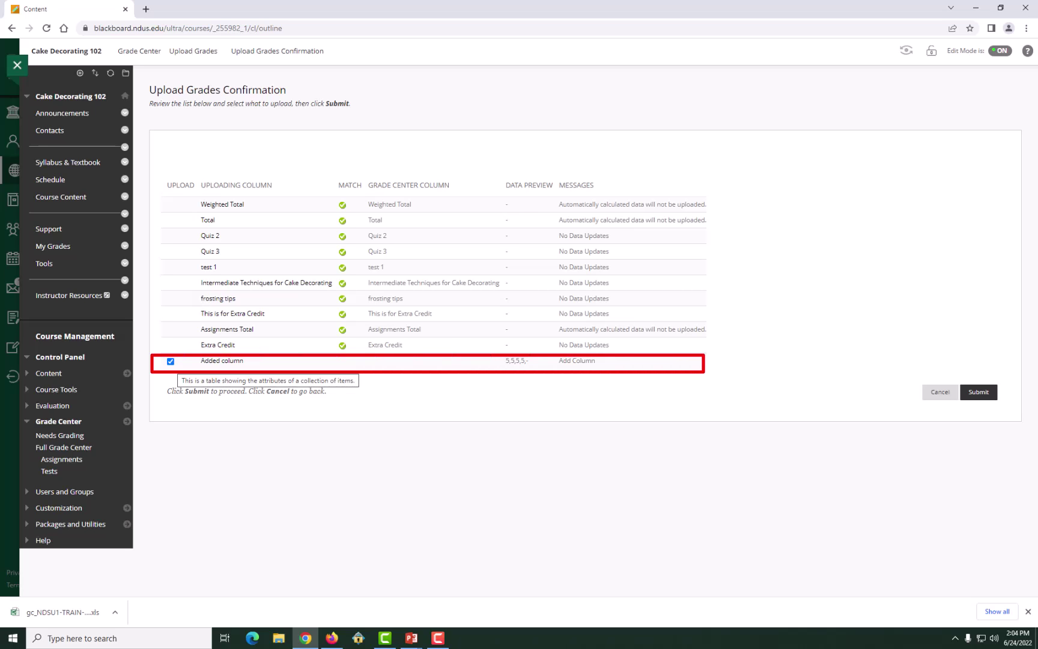
left_click(978, 391)
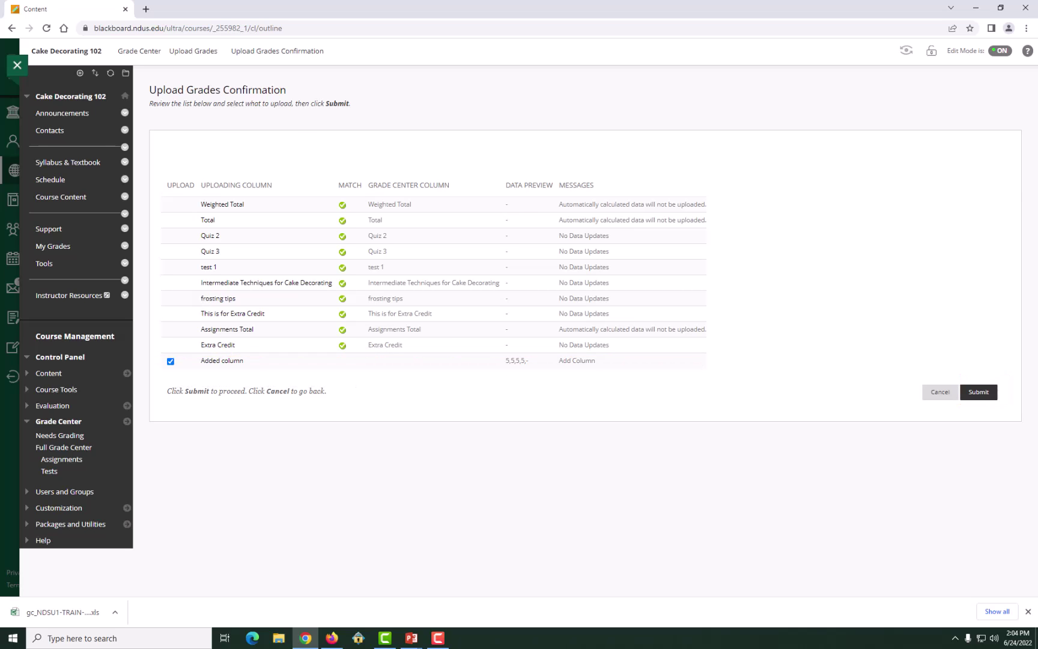